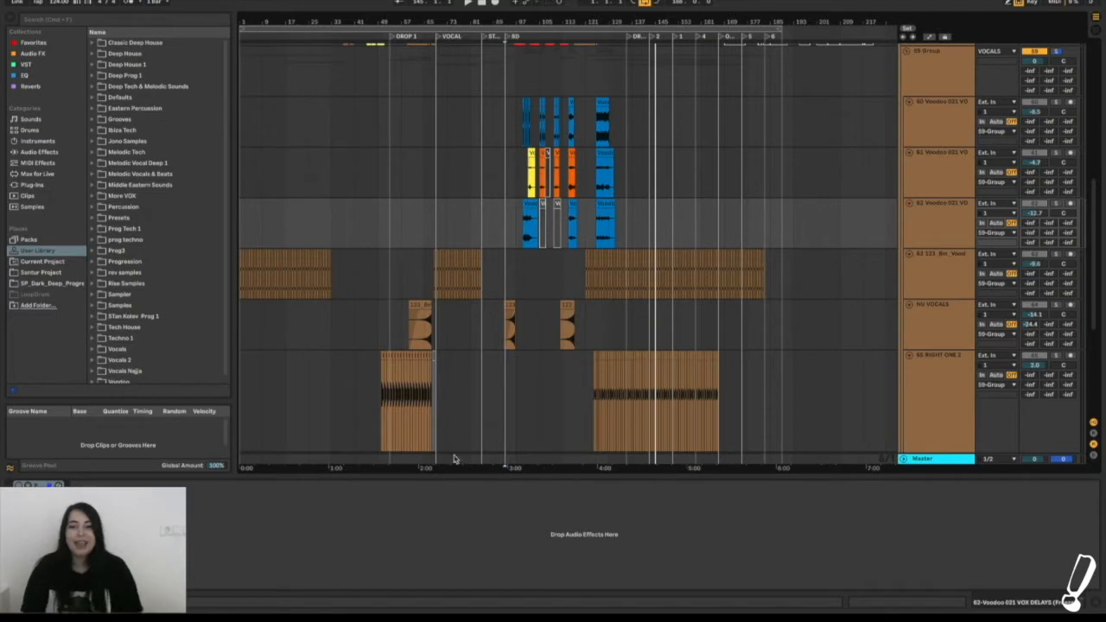
Look over the vocal tracks and the overall arrangement, folding and unfolding the VOCALS group
{"action": "scroll", "coordinate": [678, 248], "scroll_direction": "up", "scroll_amount": 5}
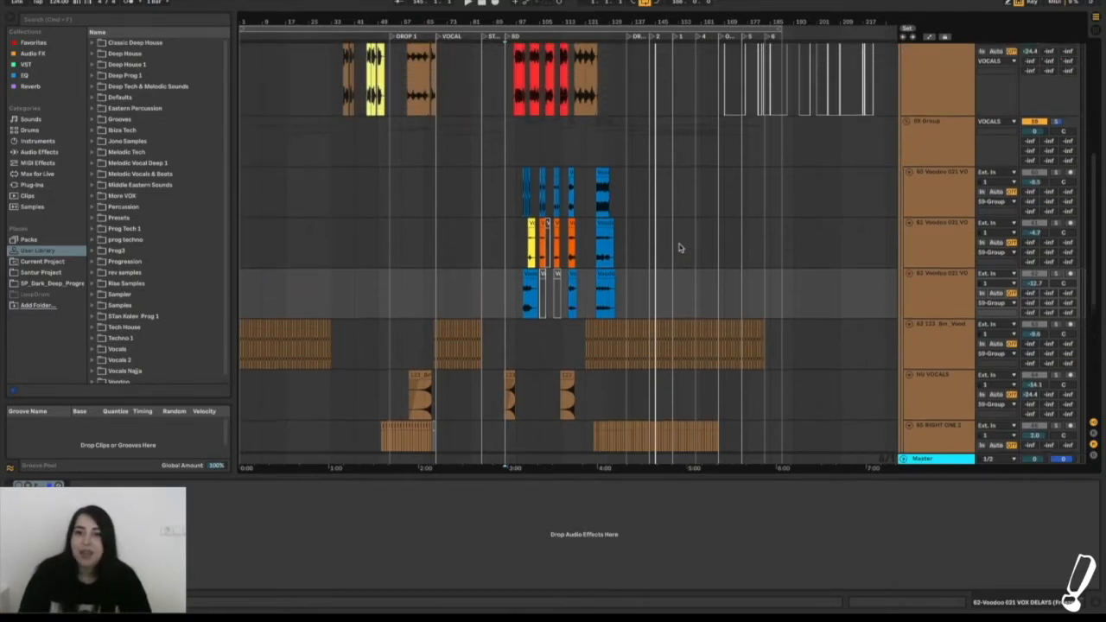
{"action": "scroll", "coordinate": [678, 248], "scroll_direction": "up", "scroll_amount": 2}
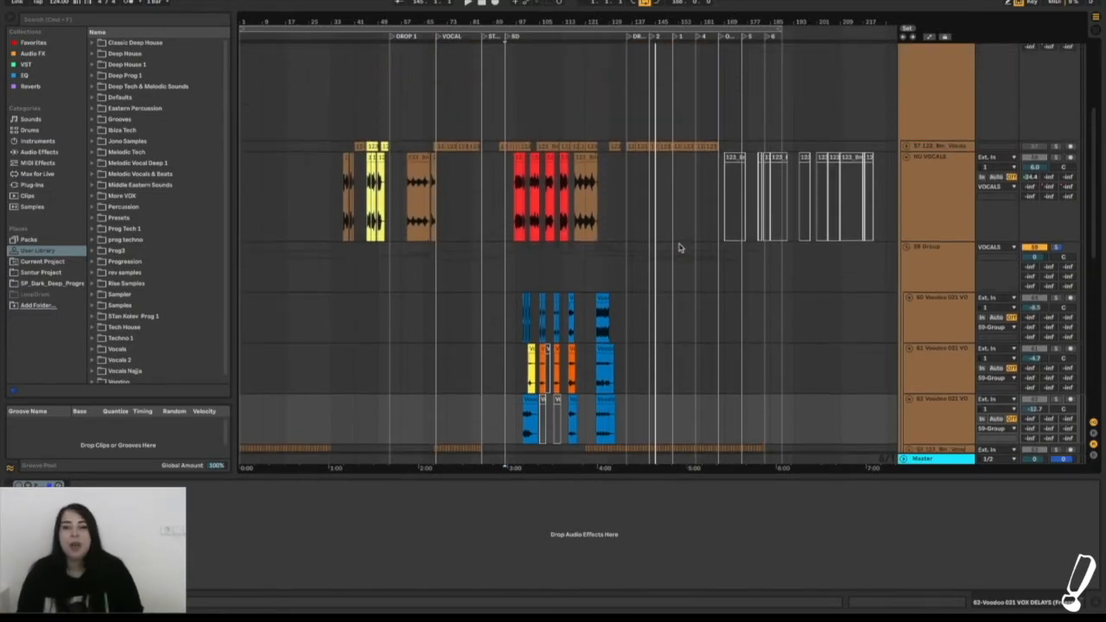
{"action": "scroll", "coordinate": [678, 248], "scroll_direction": "up", "scroll_amount": 2}
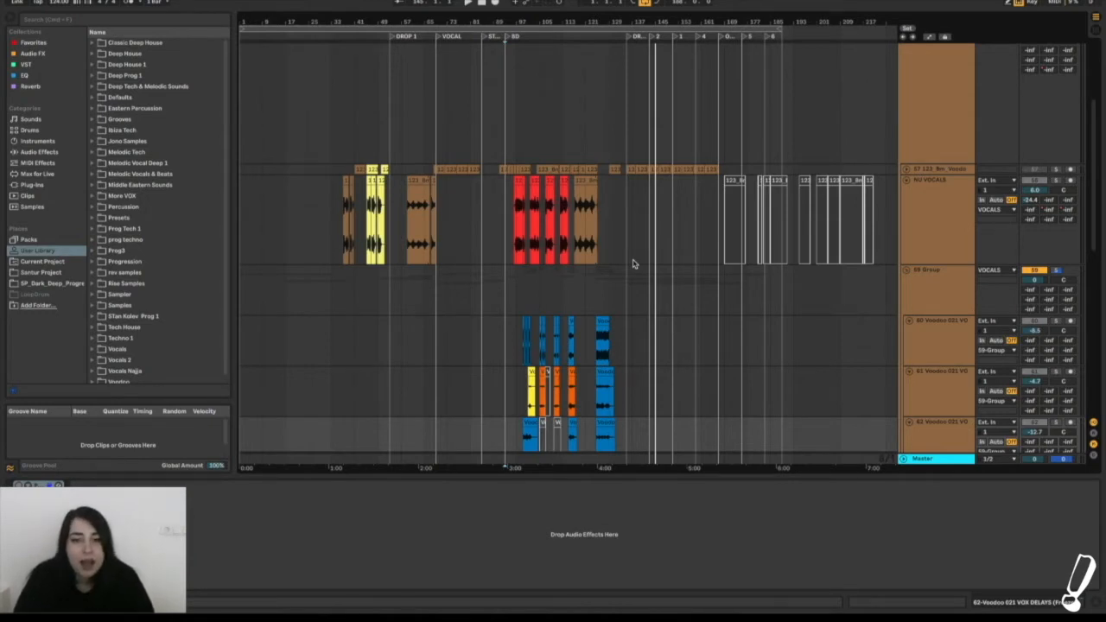
{"action": "scroll", "coordinate": [632, 264], "scroll_direction": "up", "scroll_amount": 4}
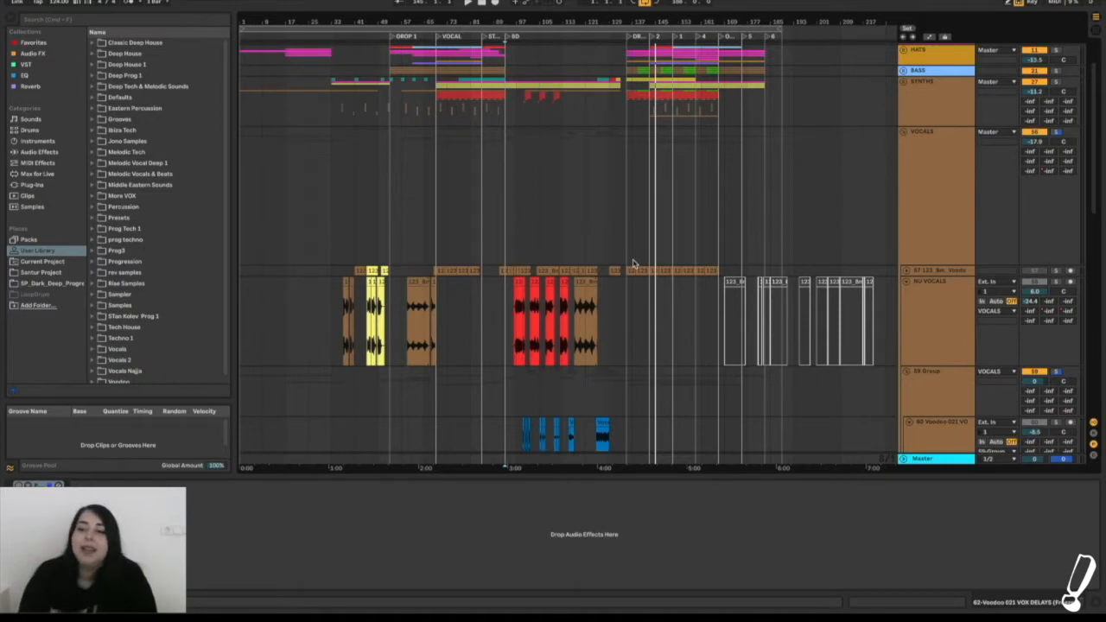
{"action": "scroll", "coordinate": [632, 264], "scroll_direction": "down", "scroll_amount": 1}
{"action": "scroll", "coordinate": [632, 263], "scroll_direction": "up", "scroll_amount": 1}
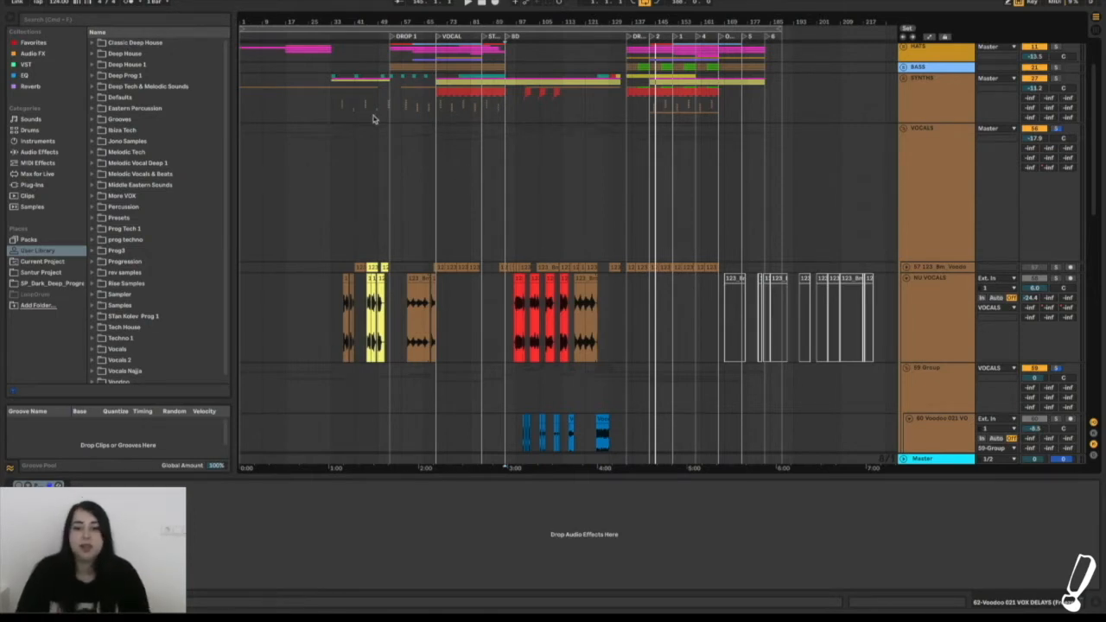
{"action": "scroll", "coordinate": [523, 176], "scroll_direction": "up", "scroll_amount": 3}
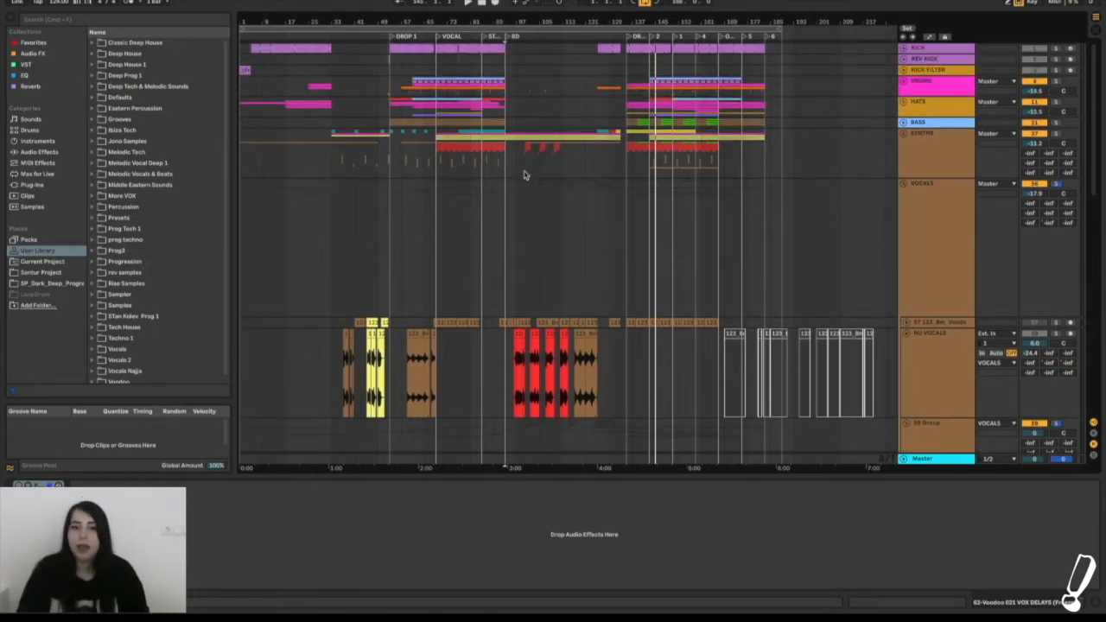
{"action": "left_click", "coordinate": [902, 187]}
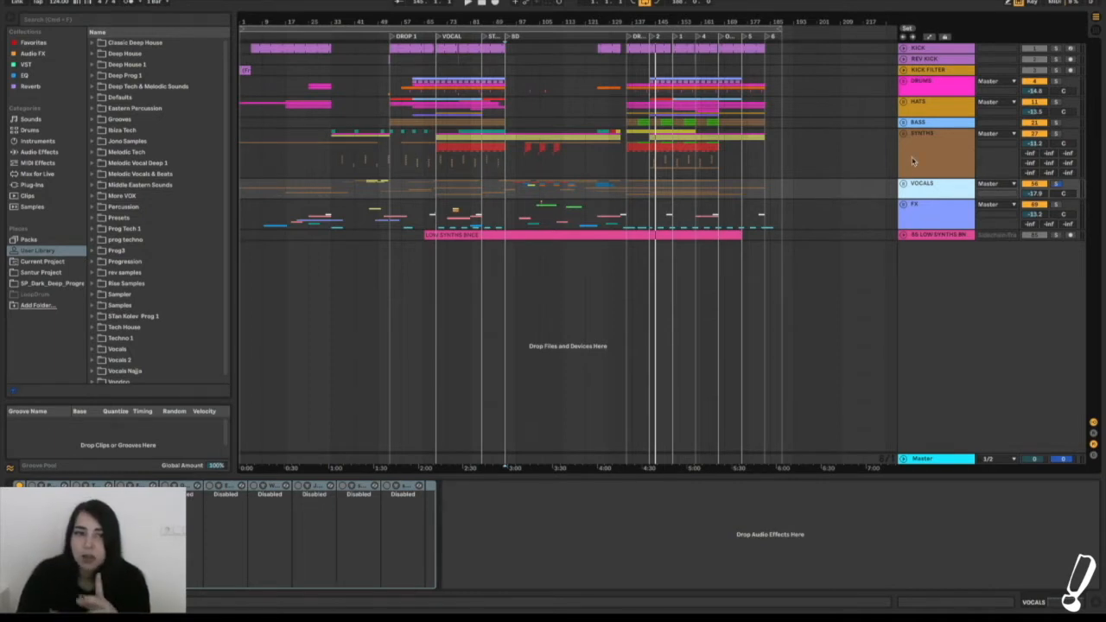
{"action": "left_click", "coordinate": [903, 183]}
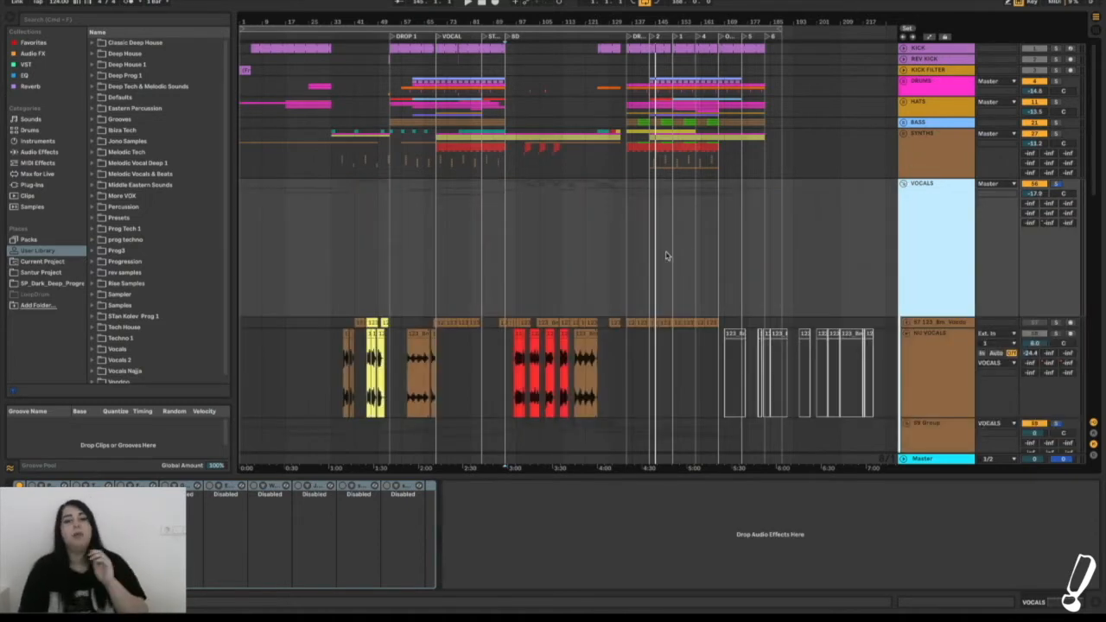
Solo the VOCALS group and play the breakdown from the first red clip through the last blue vocal clips
{"action": "scroll", "coordinate": [612, 242], "scroll_direction": "up", "scroll_amount": 5}
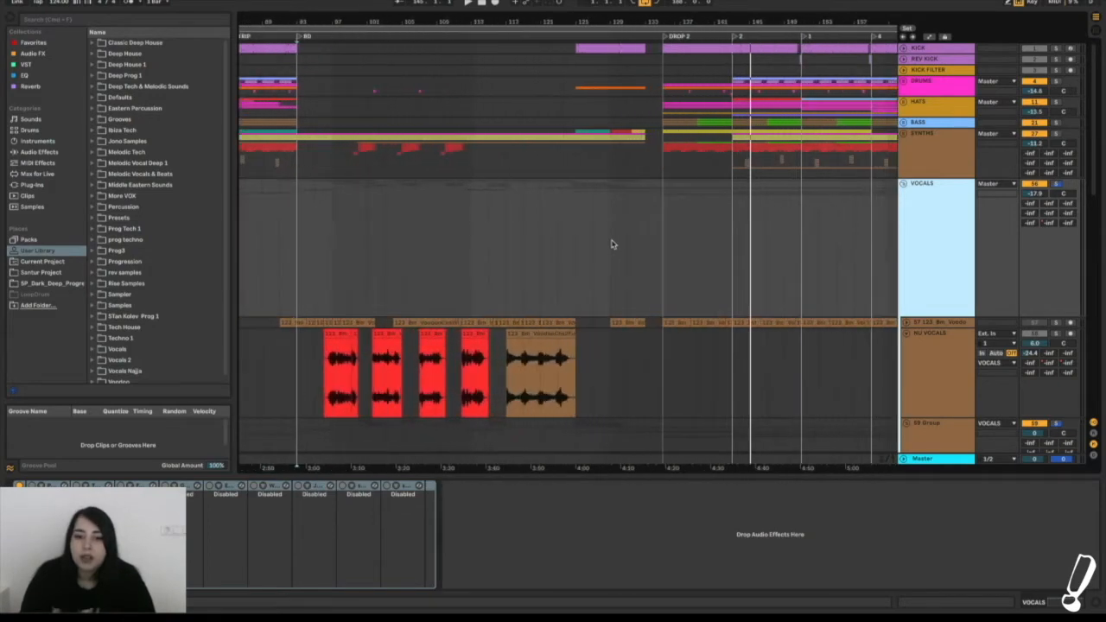
{"action": "scroll", "coordinate": [612, 244], "scroll_direction": "up", "scroll_amount": 2}
{"action": "scroll", "coordinate": [611, 245], "scroll_direction": "down", "scroll_amount": 1}
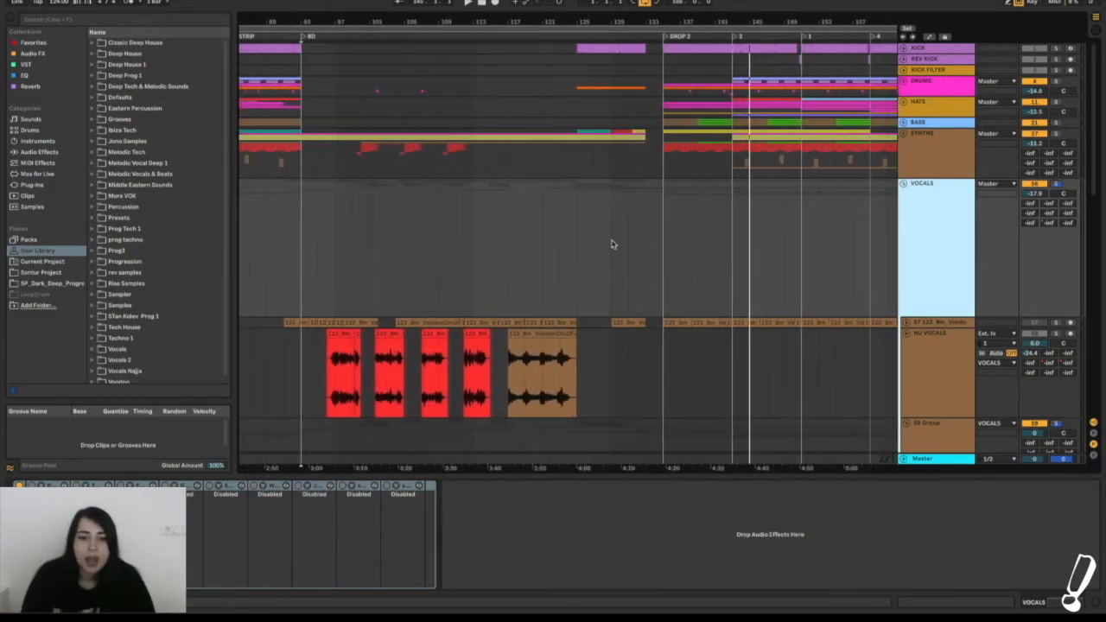
{"action": "scroll", "coordinate": [612, 244], "scroll_direction": "down", "scroll_amount": 1}
{"action": "scroll", "coordinate": [611, 245], "scroll_direction": "left", "scroll_amount": 1}
{"action": "scroll", "coordinate": [611, 244], "scroll_direction": "down", "scroll_amount": 1}
{"action": "scroll", "coordinate": [611, 244], "scroll_direction": "left", "scroll_amount": 1}
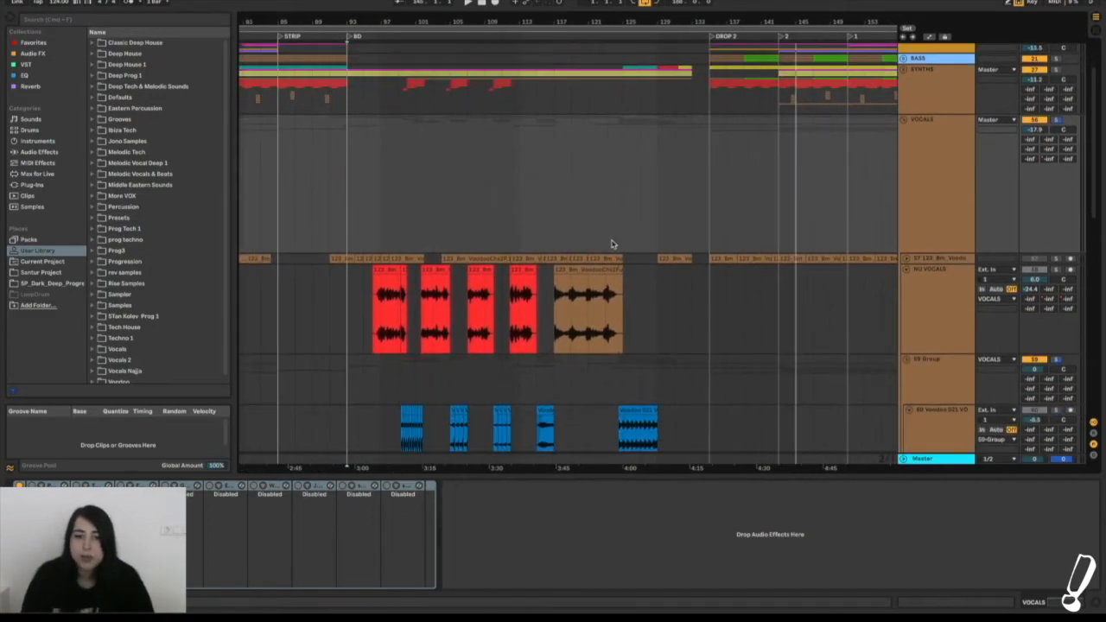
{"action": "scroll", "coordinate": [611, 244], "scroll_direction": "down", "scroll_amount": 1}
{"action": "scroll", "coordinate": [612, 245], "scroll_direction": "left", "scroll_amount": 1}
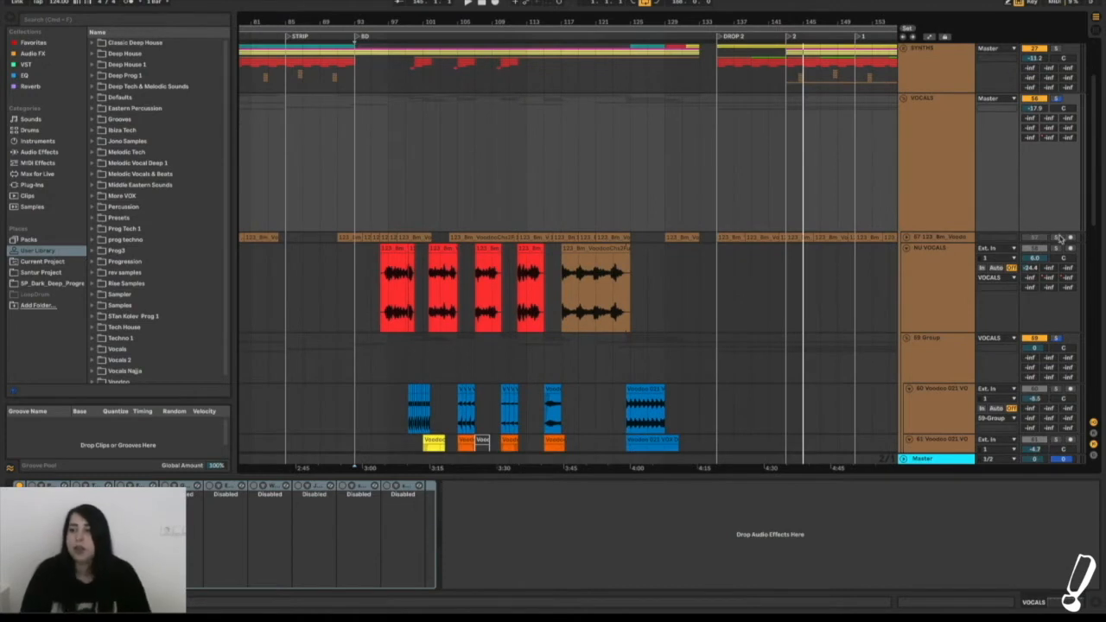
{"action": "left_click", "coordinate": [1056, 99]}
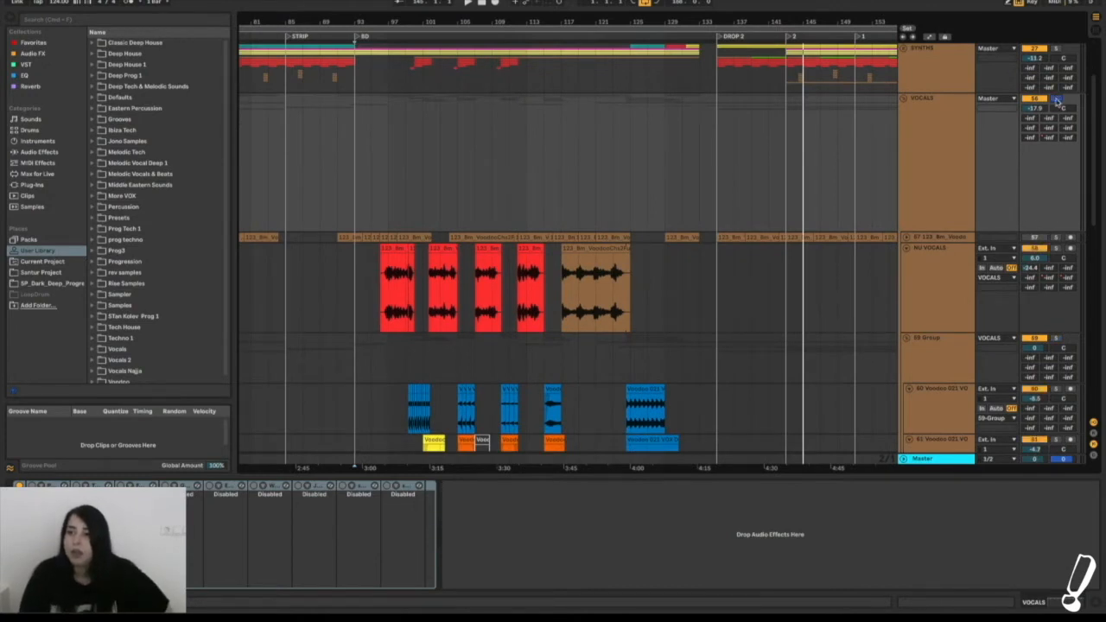
{"action": "left_click", "coordinate": [381, 36]}
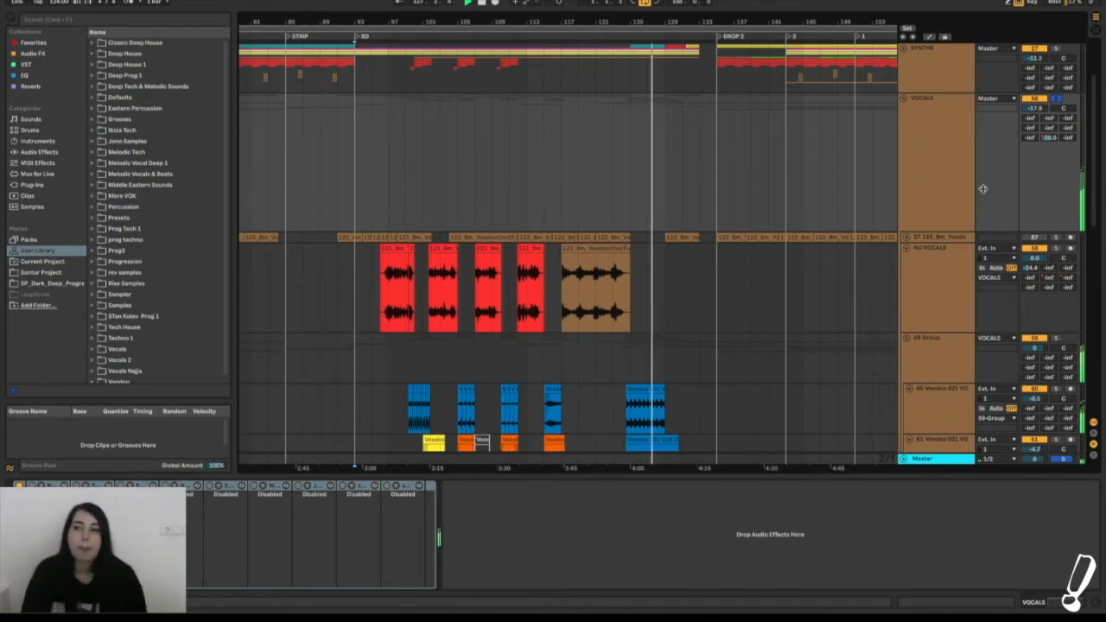
{"action": "left_click", "coordinate": [482, 4]}
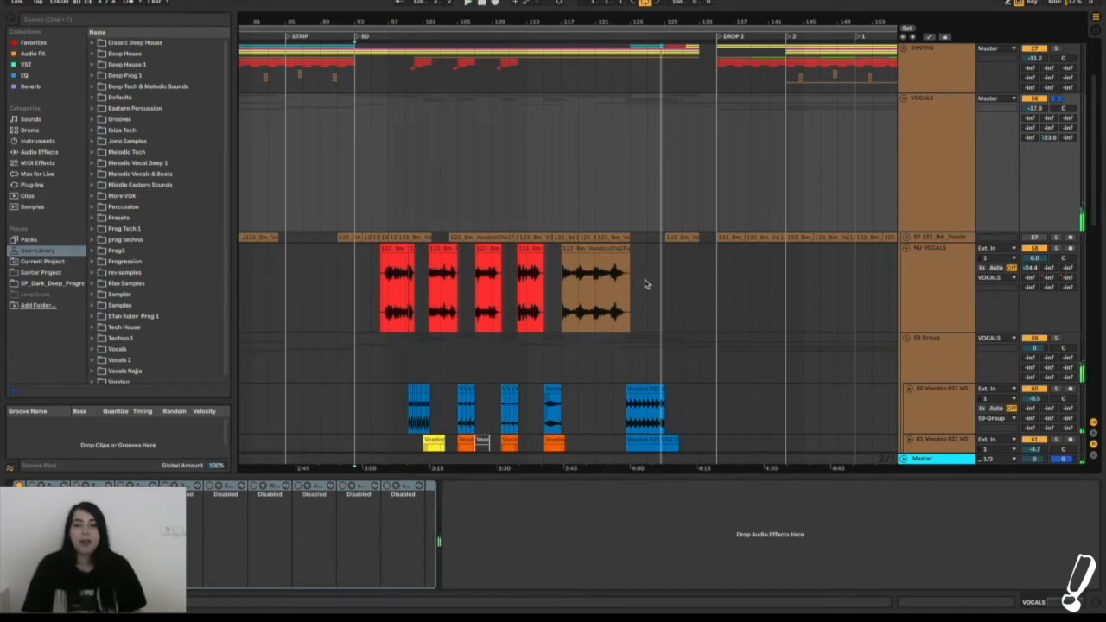
Examine the layered vocal tracks inside the 59 Group across the intro, drops and breakdown
{"action": "scroll", "coordinate": [645, 284], "scroll_direction": "down", "scroll_amount": 4}
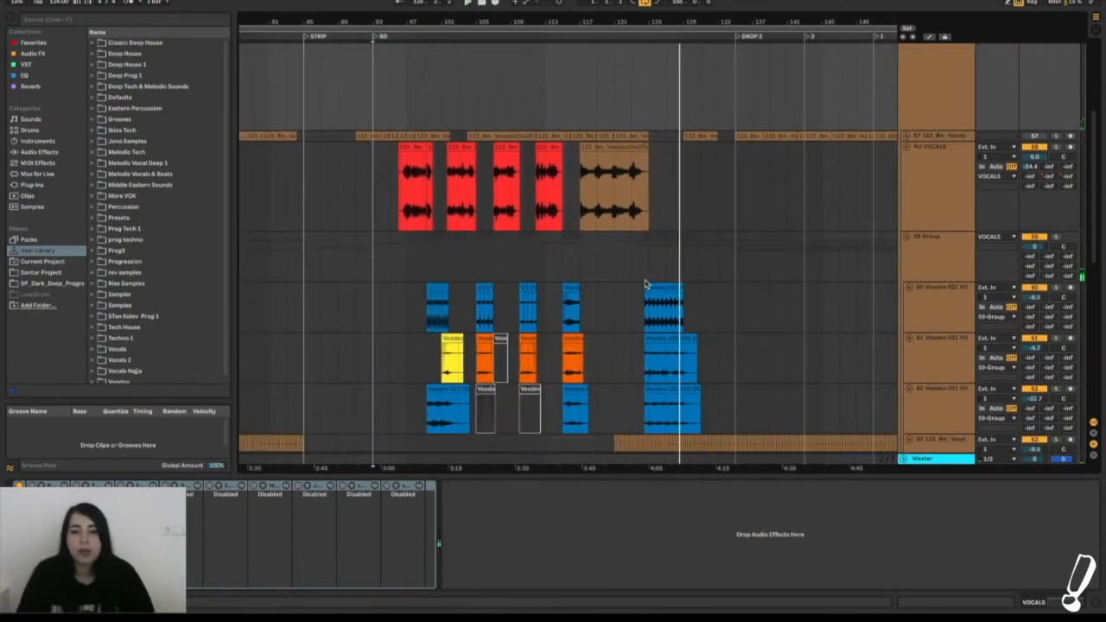
{"action": "scroll", "coordinate": [644, 284], "scroll_direction": "down", "scroll_amount": 2}
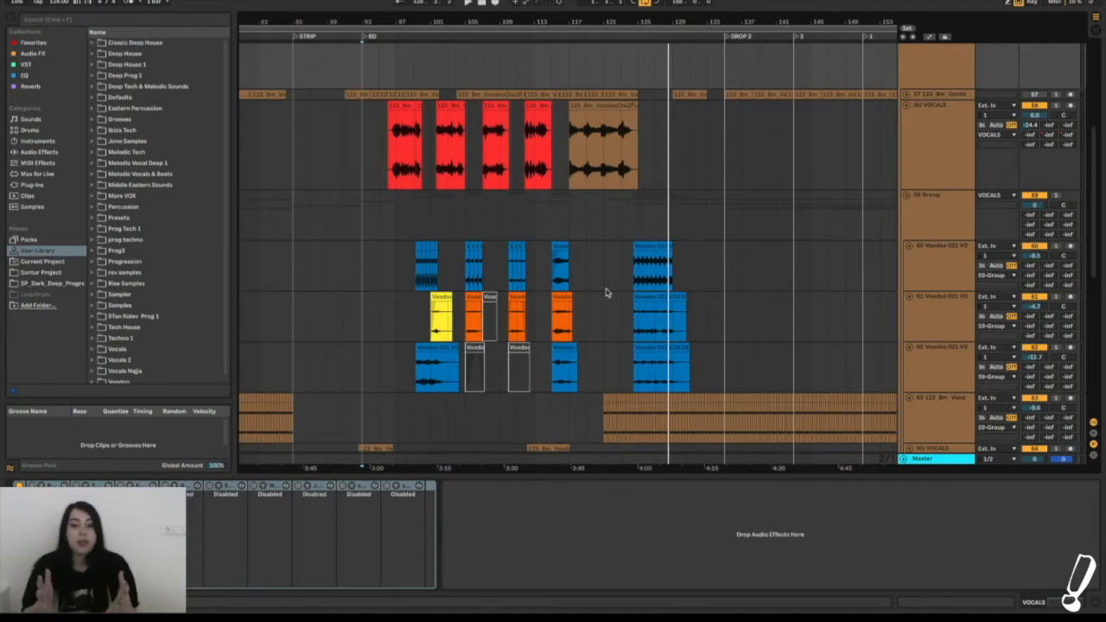
{"action": "scroll", "coordinate": [605, 293], "scroll_direction": "down", "scroll_amount": 10}
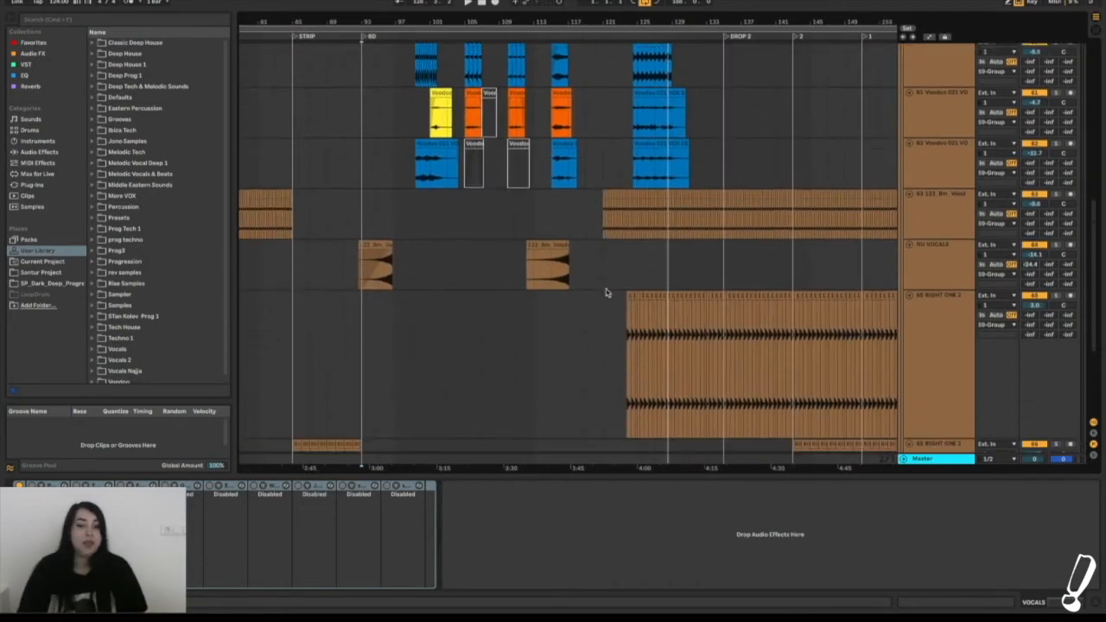
{"action": "scroll", "coordinate": [606, 293], "scroll_direction": "down", "scroll_amount": 6}
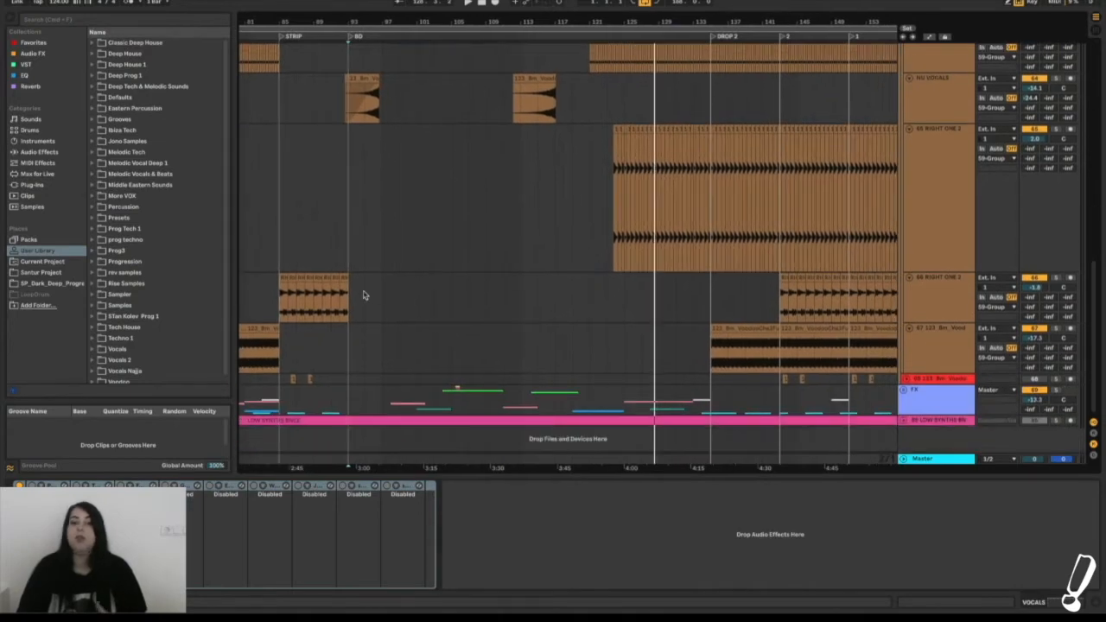
{"action": "scroll", "coordinate": [385, 321], "scroll_direction": "left", "scroll_amount": 15}
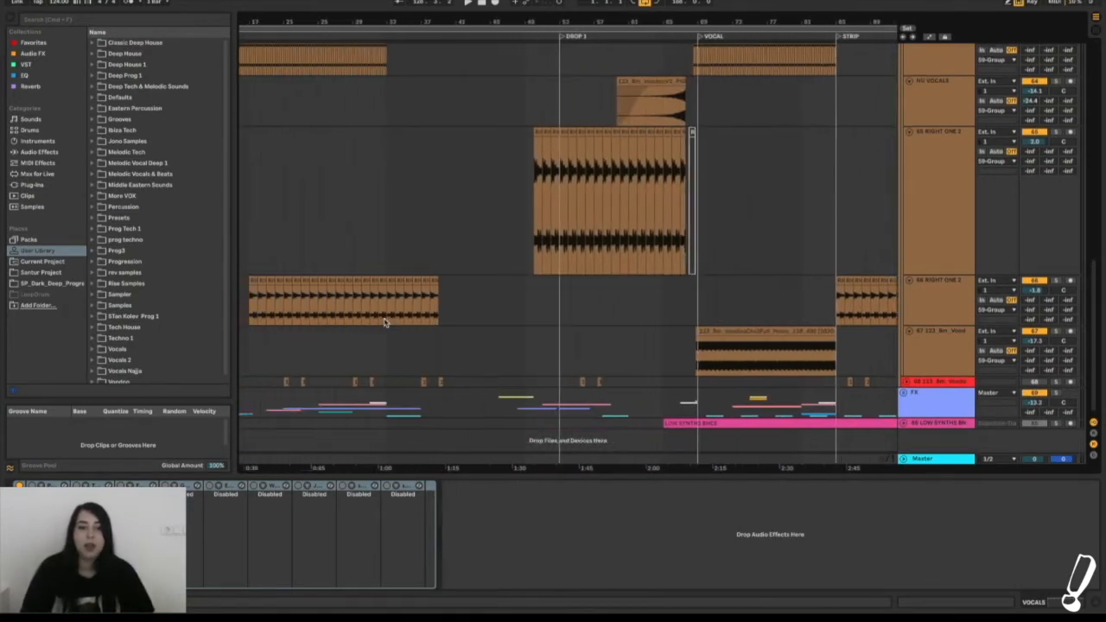
{"action": "scroll", "coordinate": [384, 321], "scroll_direction": "up", "scroll_amount": 12}
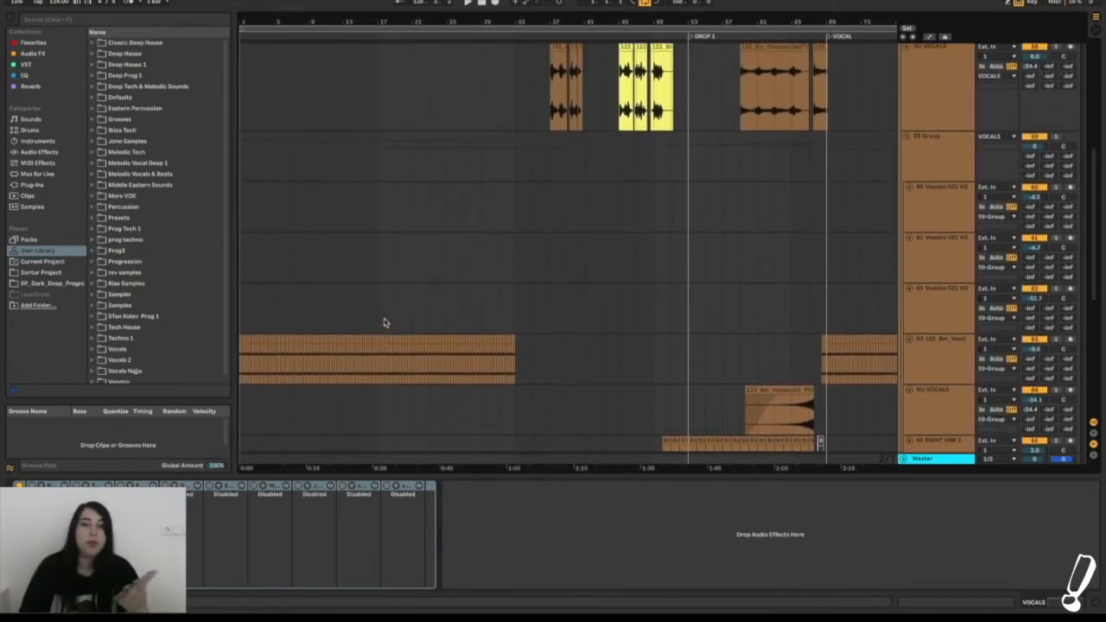
{"action": "scroll", "coordinate": [384, 321], "scroll_direction": "right", "scroll_amount": 9}
{"action": "scroll", "coordinate": [385, 321], "scroll_direction": "down", "scroll_amount": 5}
{"action": "scroll", "coordinate": [384, 321], "scroll_direction": "right", "scroll_amount": 14}
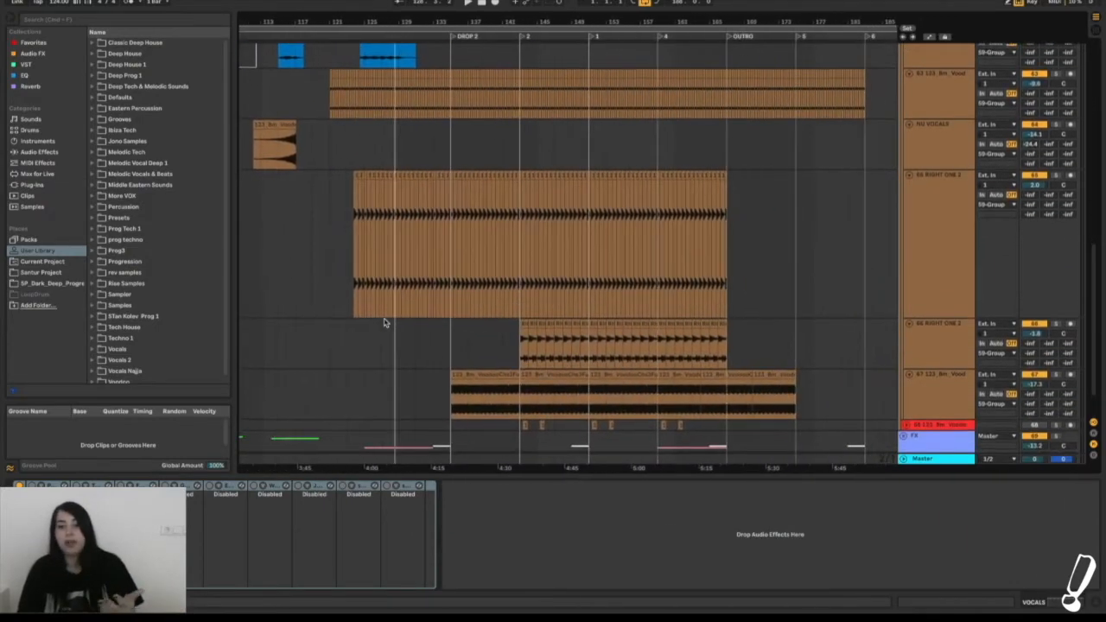
{"action": "scroll", "coordinate": [384, 321], "scroll_direction": "up", "scroll_amount": 6}
{"action": "scroll", "coordinate": [385, 321], "scroll_direction": "left", "scroll_amount": 7}
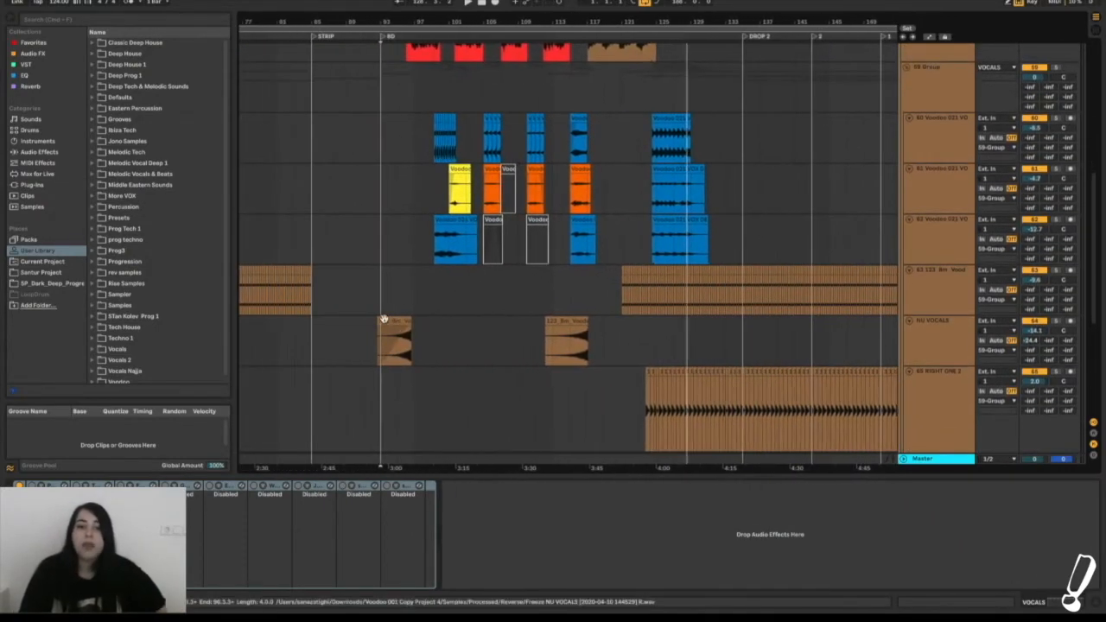
{"action": "scroll", "coordinate": [444, 334], "scroll_direction": "up", "scroll_amount": 4}
{"action": "scroll", "coordinate": [444, 333], "scroll_direction": "right", "scroll_amount": 1}
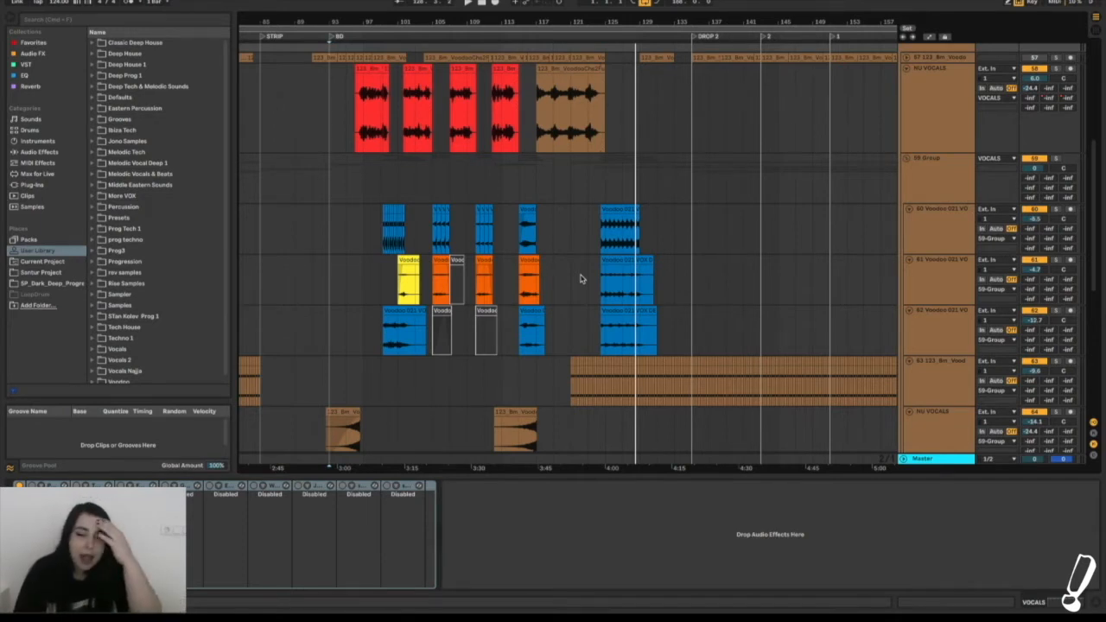
{"action": "scroll", "coordinate": [580, 278], "scroll_direction": "up", "scroll_amount": 1}
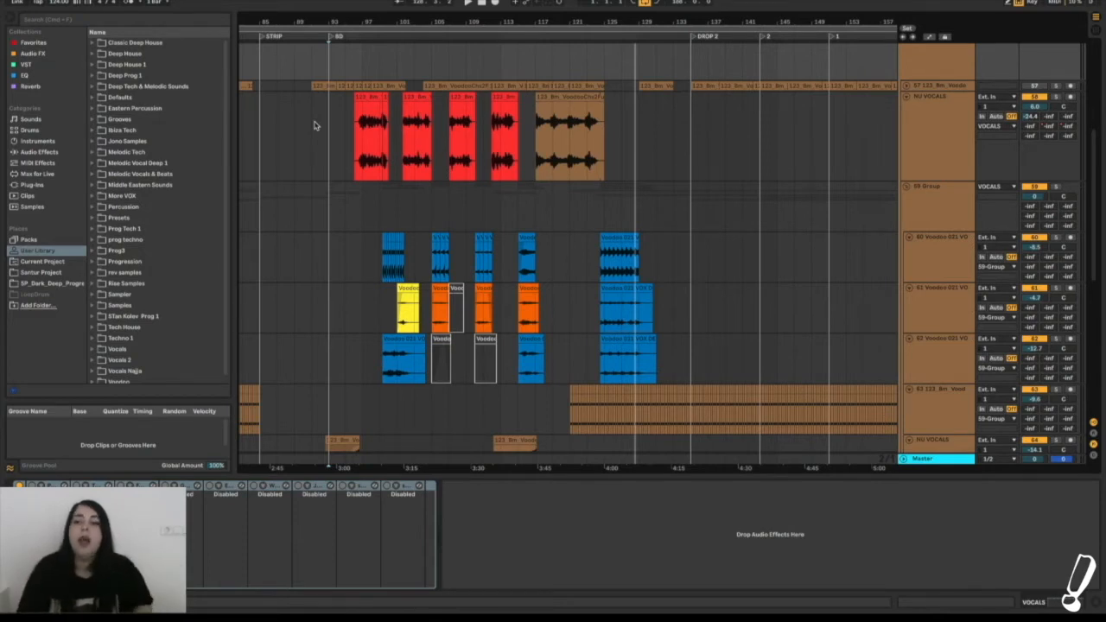
{"action": "scroll", "coordinate": [314, 123], "scroll_direction": "down", "scroll_amount": 2}
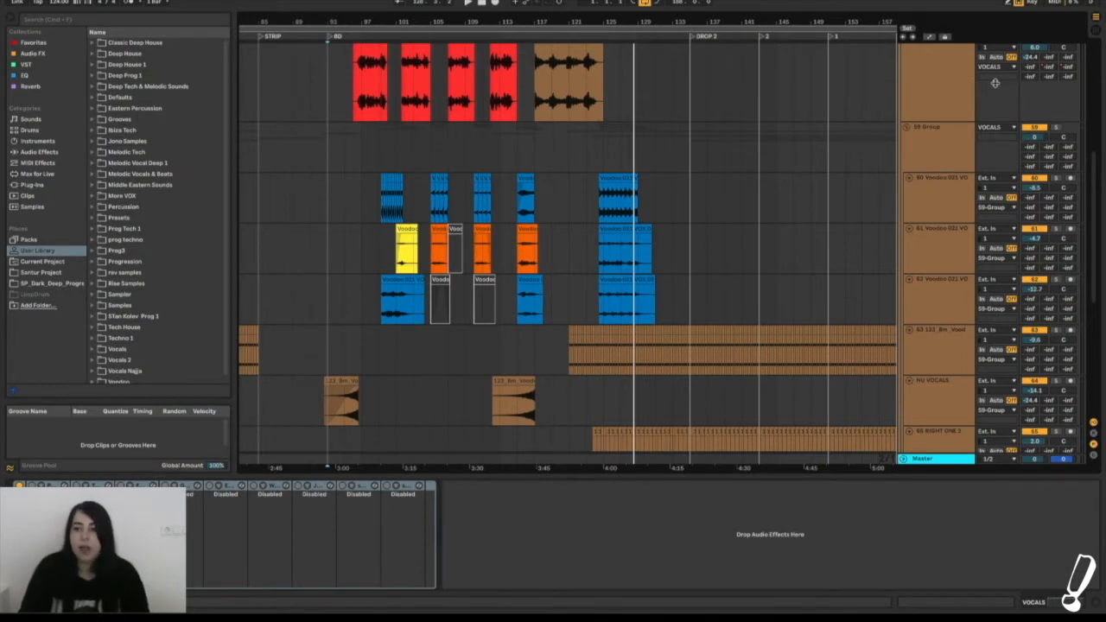
Solo the 60-Voodoo 021 VOX DELAYS track and play from its first blue clip in the breakdown
{"action": "left_click", "coordinate": [1056, 178]}
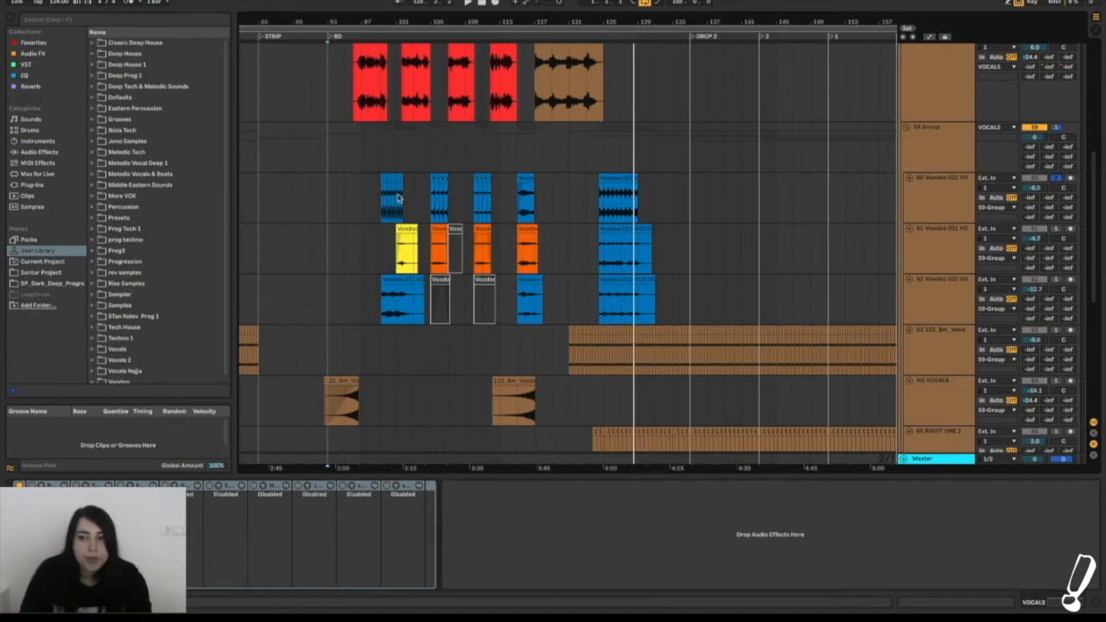
{"action": "scroll", "coordinate": [400, 152], "scroll_direction": "up", "scroll_amount": 3}
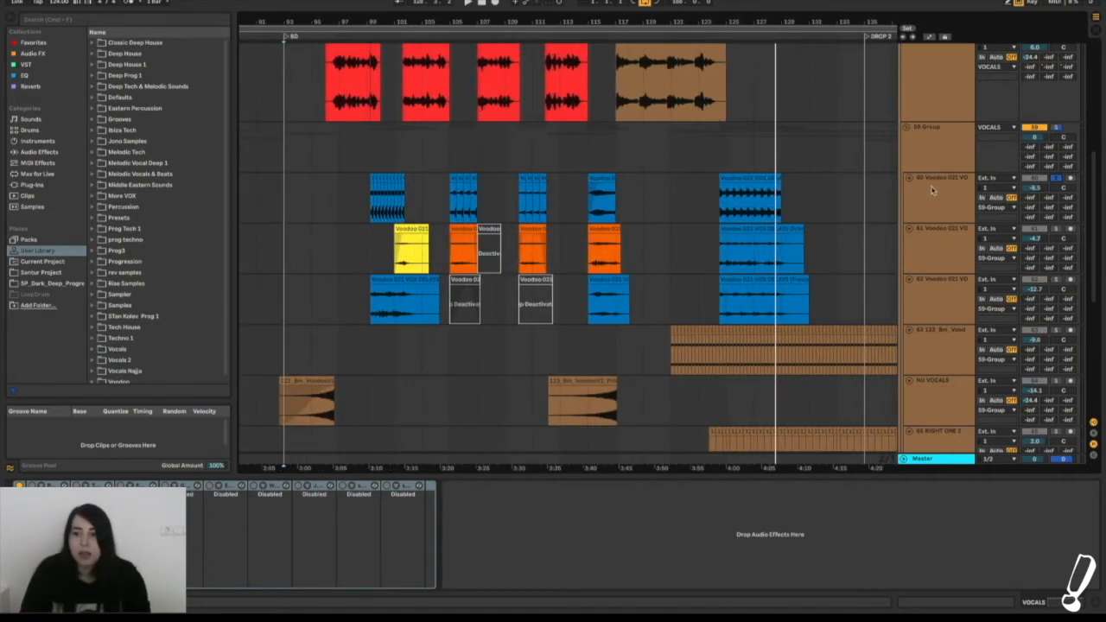
{"action": "left_click", "coordinate": [372, 40]}
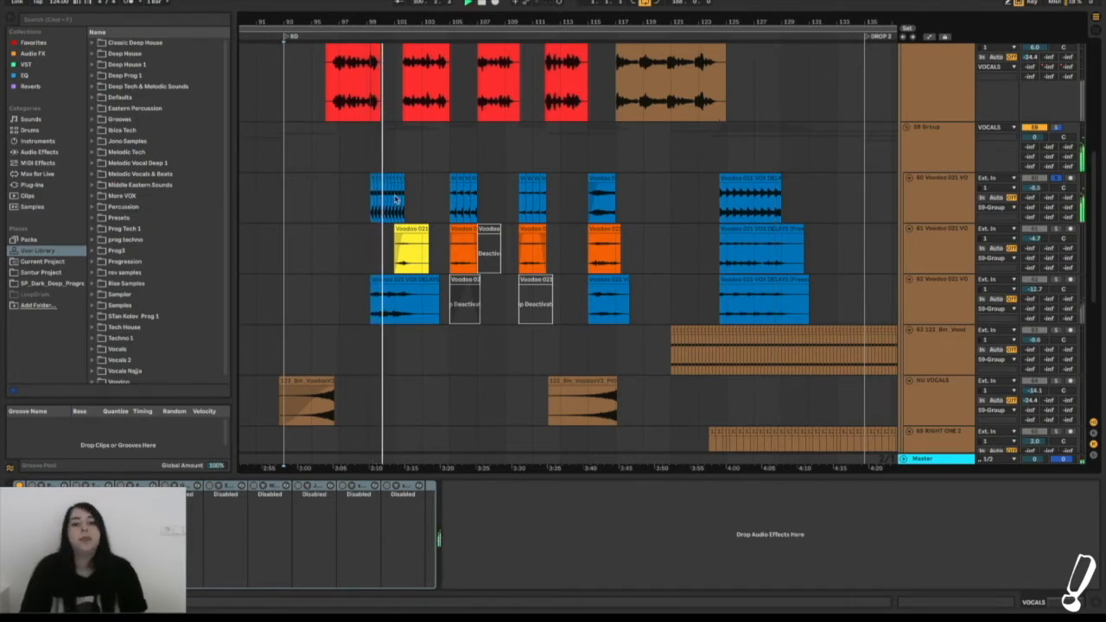
{"action": "scroll", "coordinate": [395, 198], "scroll_direction": "up", "scroll_amount": 3}
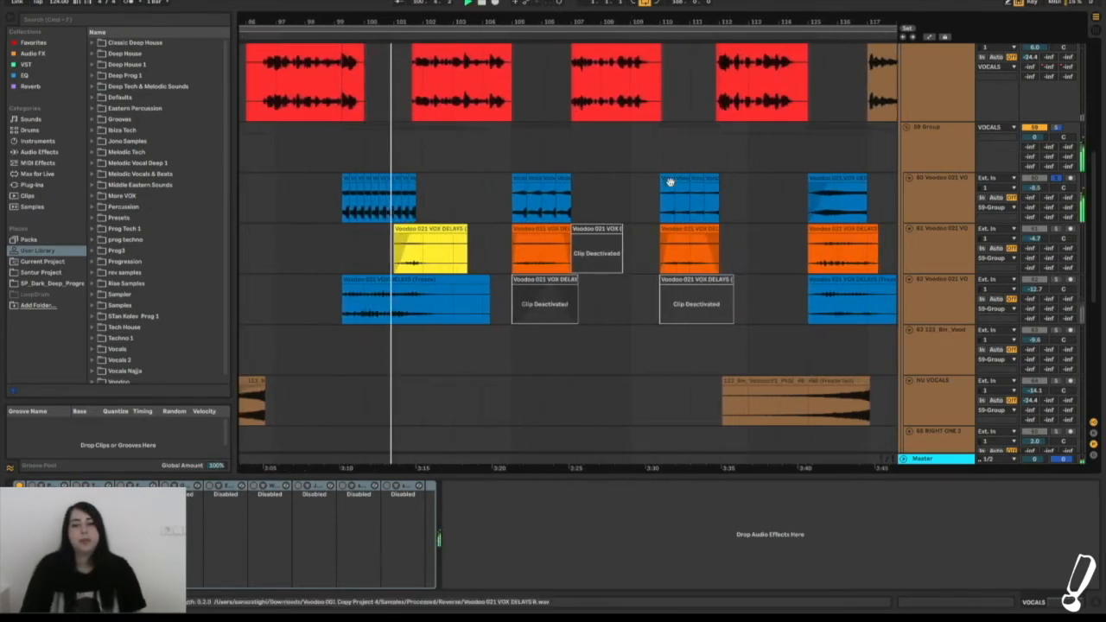
Display the device chain of the 60-Voodoo 021 VOX DELAYS track and stop playback after its fourth breakdown clip
{"action": "left_click", "coordinate": [918, 200]}
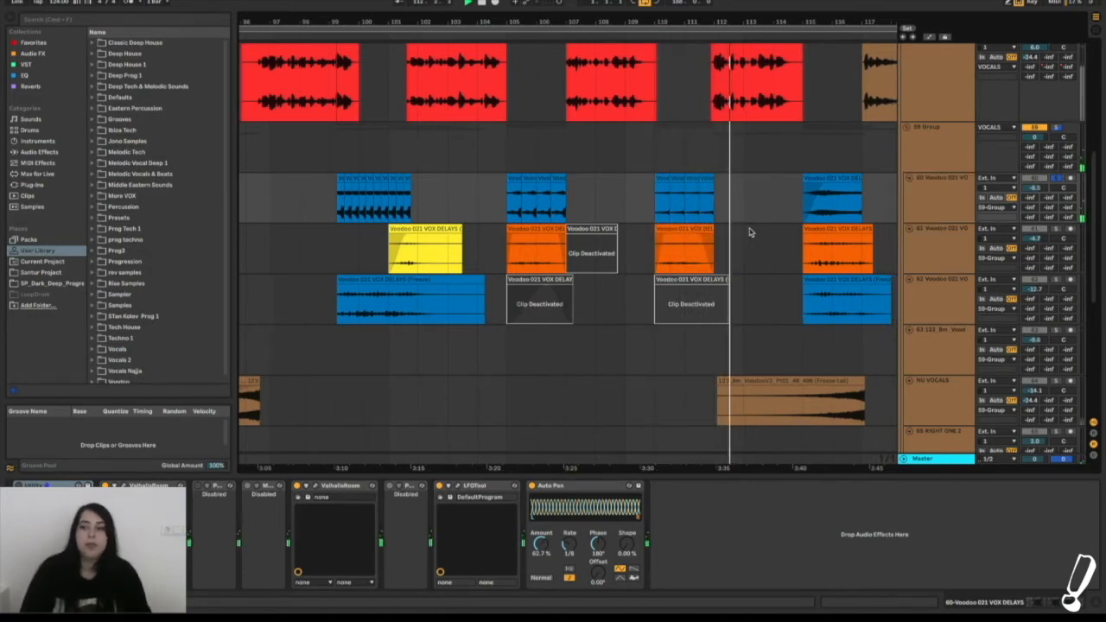
{"action": "scroll", "coordinate": [750, 231], "scroll_direction": "right", "scroll_amount": 4}
{"action": "scroll", "coordinate": [749, 232], "scroll_direction": "up", "scroll_amount": 1}
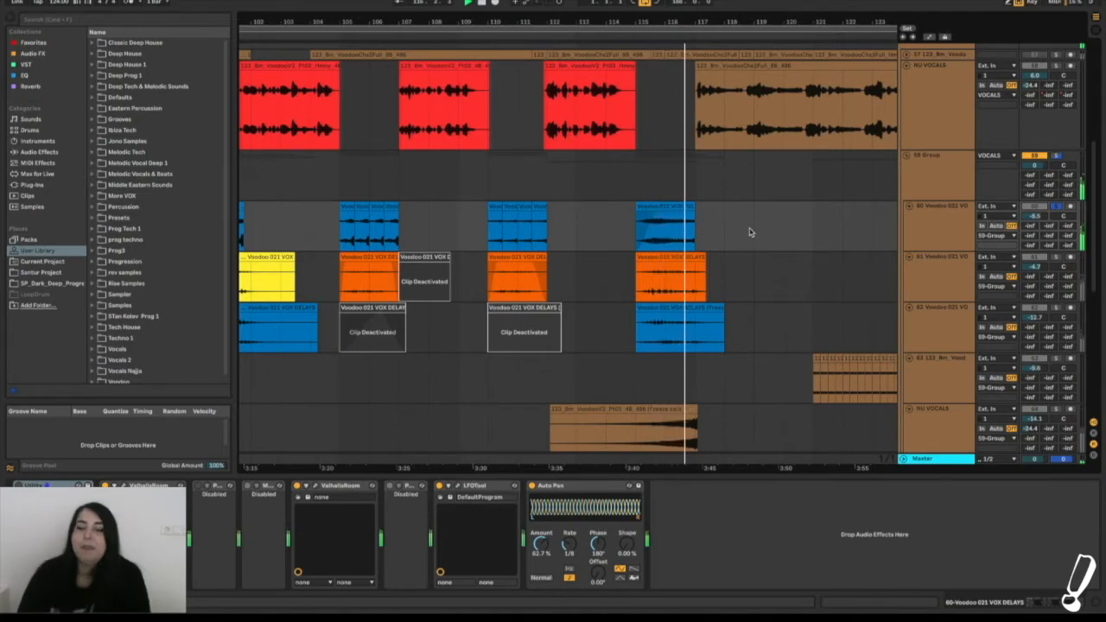
{"action": "left_click", "coordinate": [481, 4]}
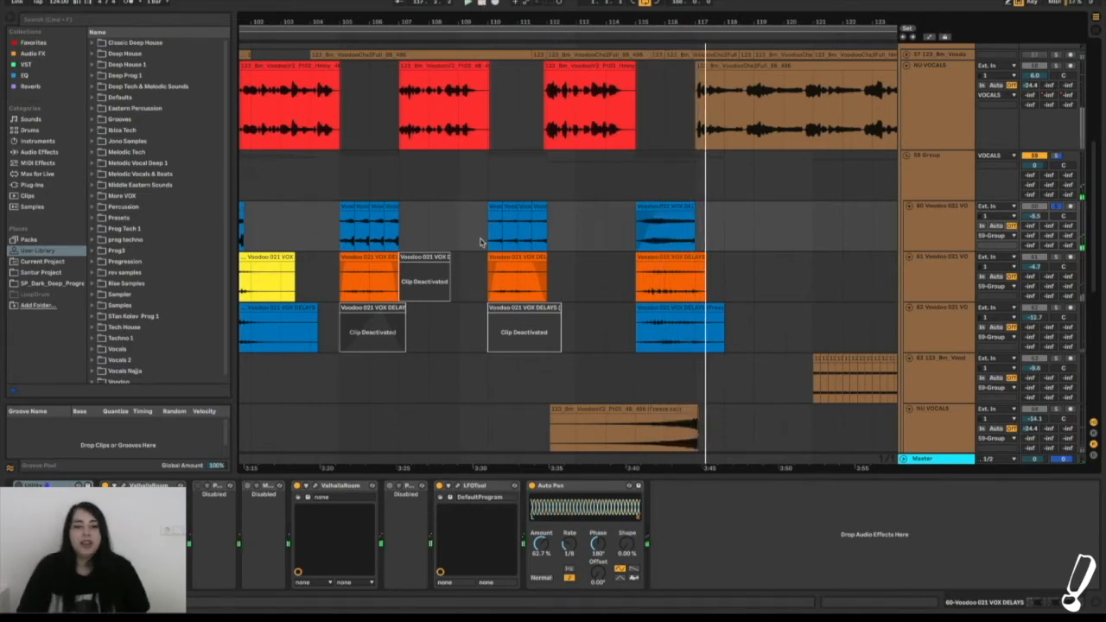
Find Backmask among the local VST plug-ins and add it at the end of the 60-Voodoo 021 VOX DELAYS device chain
{"action": "scroll", "coordinate": [481, 242], "scroll_direction": "left", "scroll_amount": 5}
{"action": "scroll", "coordinate": [481, 242], "scroll_direction": "up", "scroll_amount": 1}
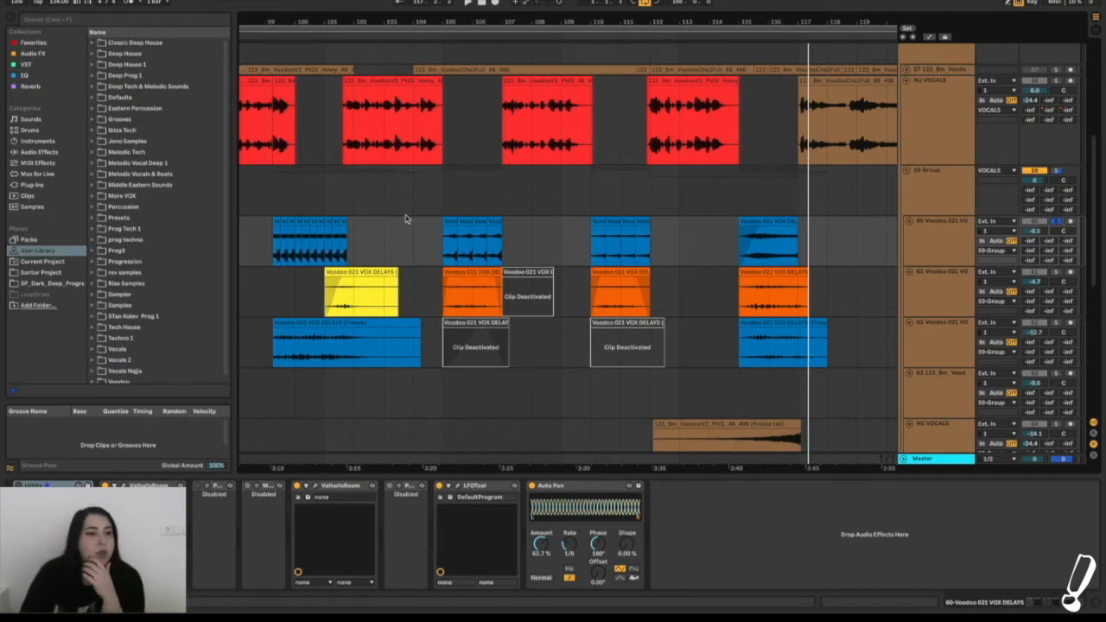
{"action": "left_click", "coordinate": [33, 185]}
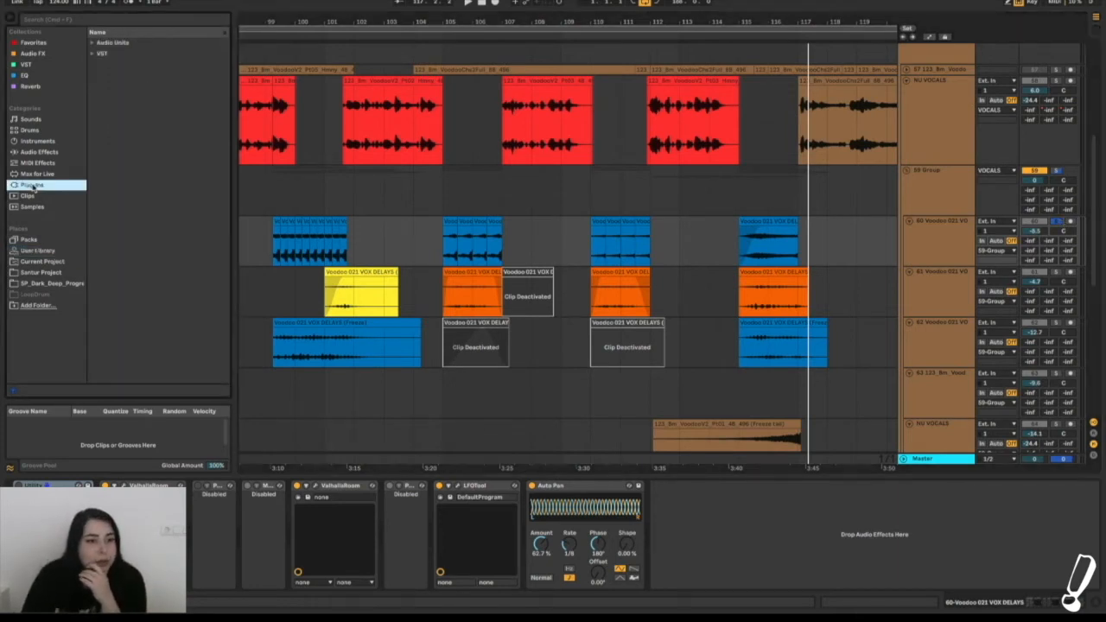
{"action": "left_click", "coordinate": [93, 55]}
{"action": "left_click", "coordinate": [101, 77]}
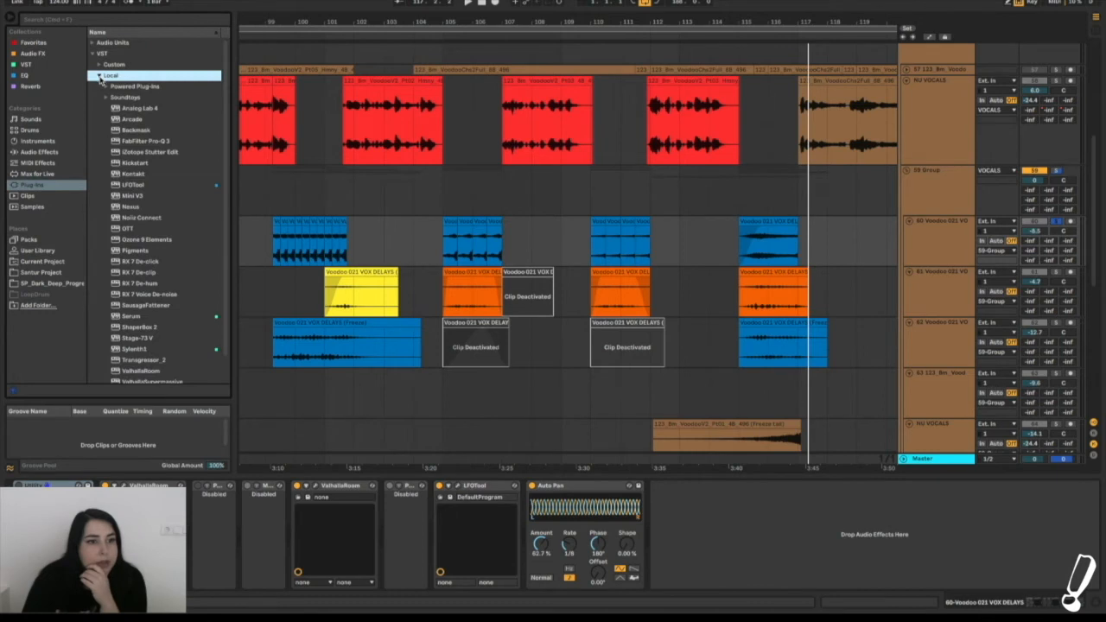
{"action": "left_click", "coordinate": [138, 131]}
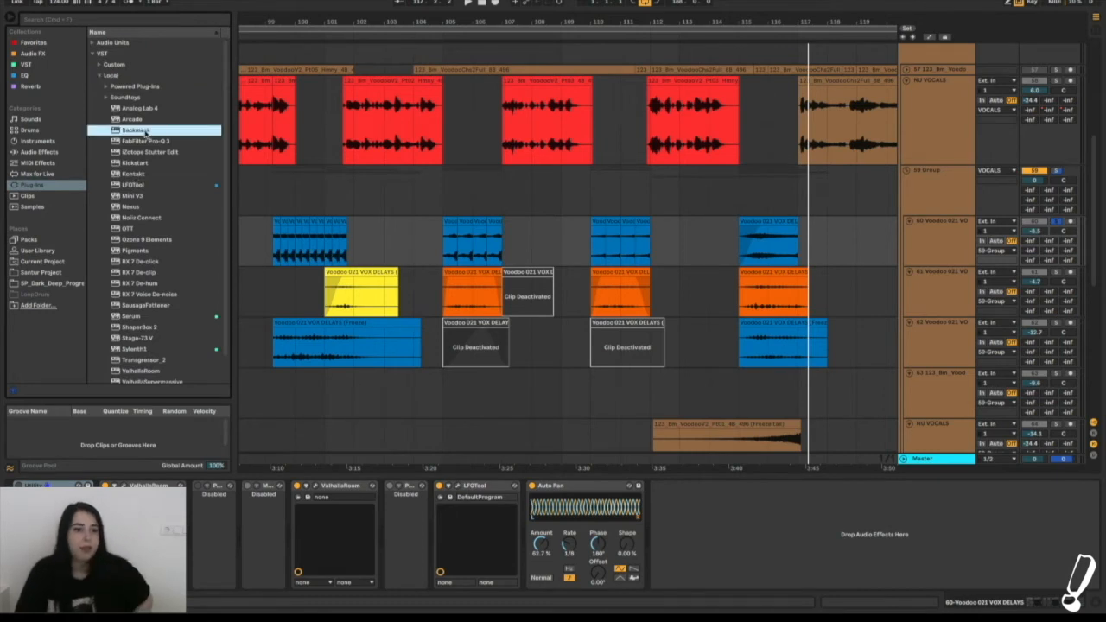
{"action": "double_click", "coordinate": [194, 128]}
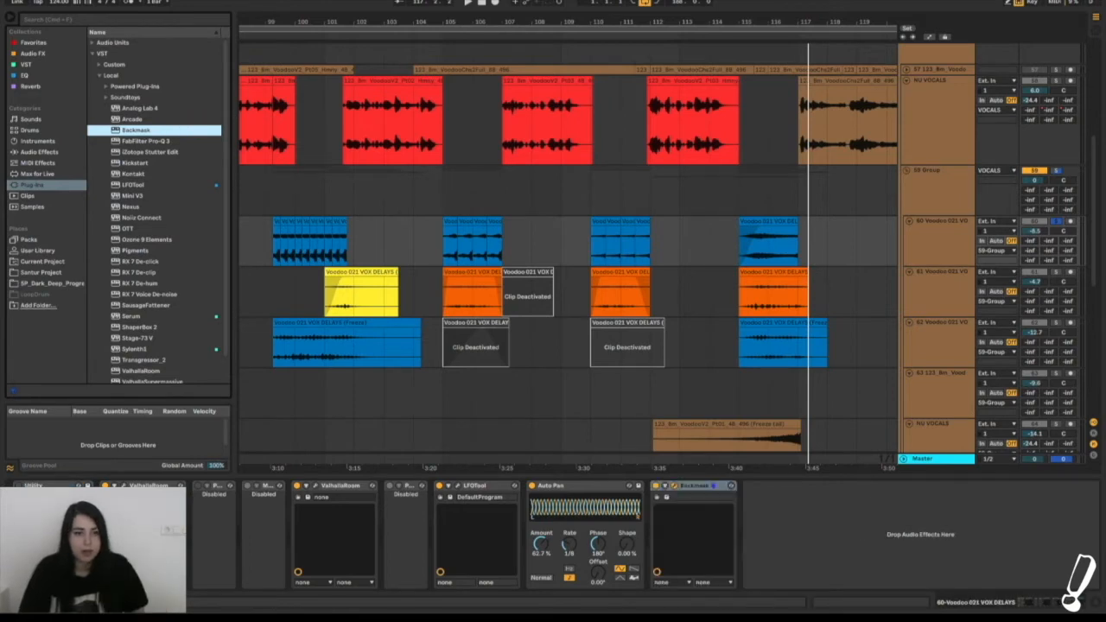
Inspect the Backmask plug-in window, close it, and delete Backmask from the 60-Voodoo 021 VOX DELAYS device chain
{"action": "left_click_drag", "start_coordinate": [954, 19], "coordinate": [498, 69]}
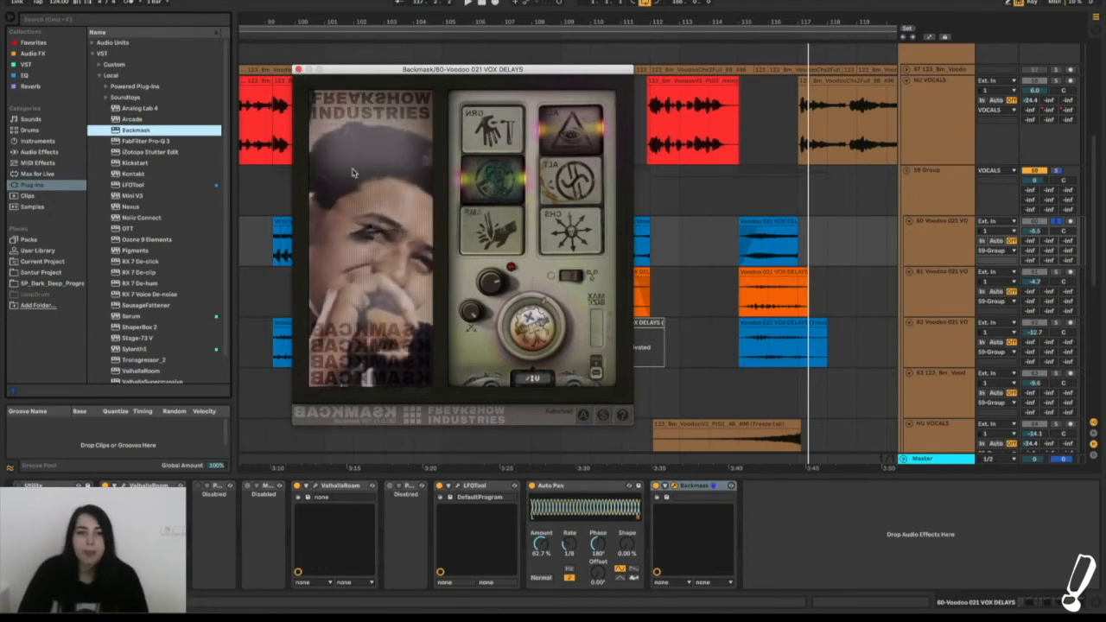
{"action": "left_click", "coordinate": [298, 69]}
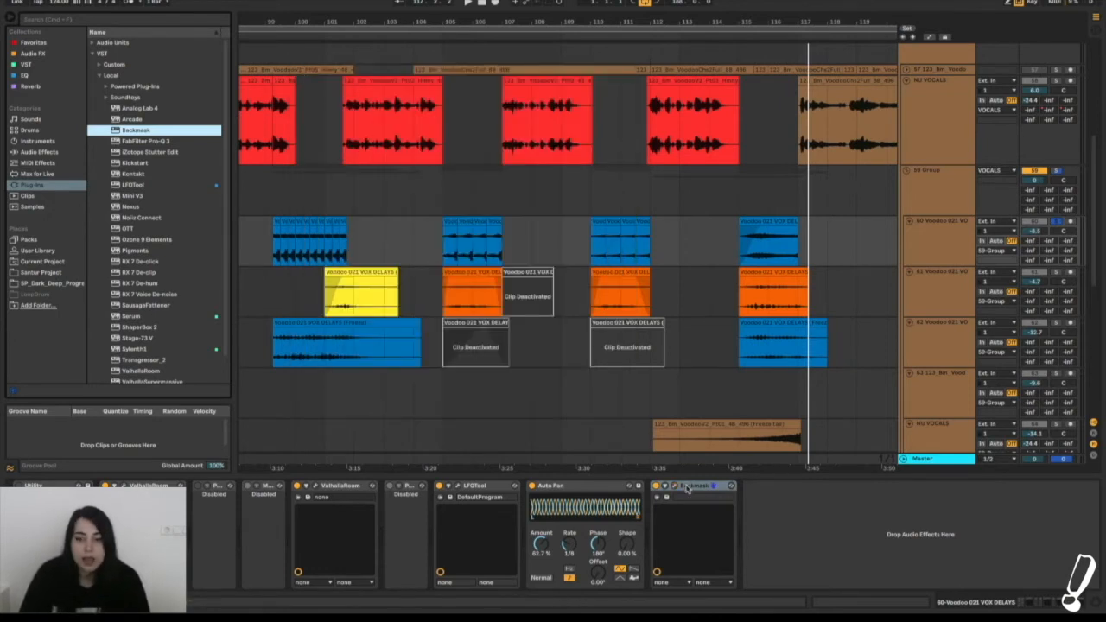
{"action": "left_click", "coordinate": [688, 489]}
{"action": "key", "text": "Delete"}
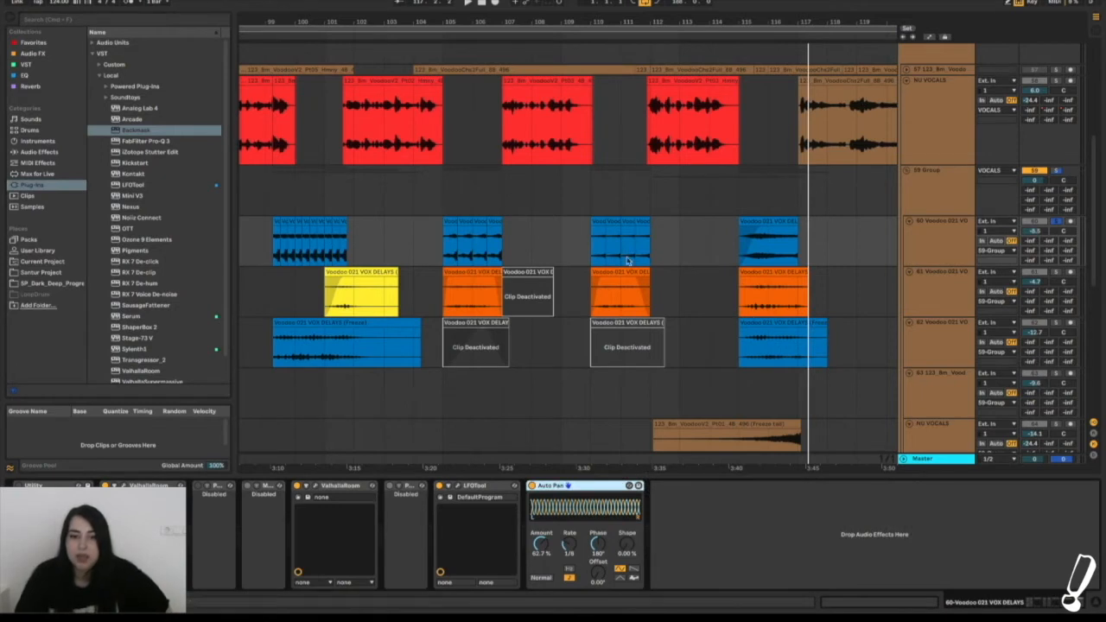
Locate the remaining vocal layers before DROP 2 and display the device chains of tracks 63-123_Bm_VoodooChs3Full and 65-RIGHT ONE 2
{"action": "scroll", "coordinate": [559, 337], "scroll_direction": "down", "scroll_amount": 2}
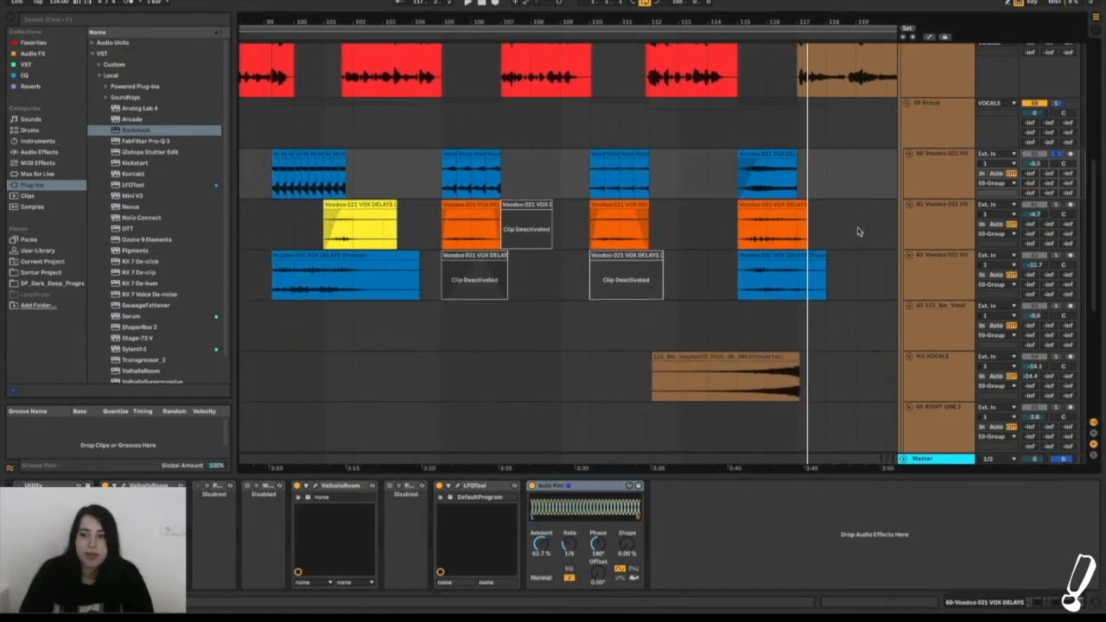
{"action": "scroll", "coordinate": [735, 289], "scroll_direction": "down", "scroll_amount": 5}
{"action": "scroll", "coordinate": [735, 289], "scroll_direction": "right", "scroll_amount": 2}
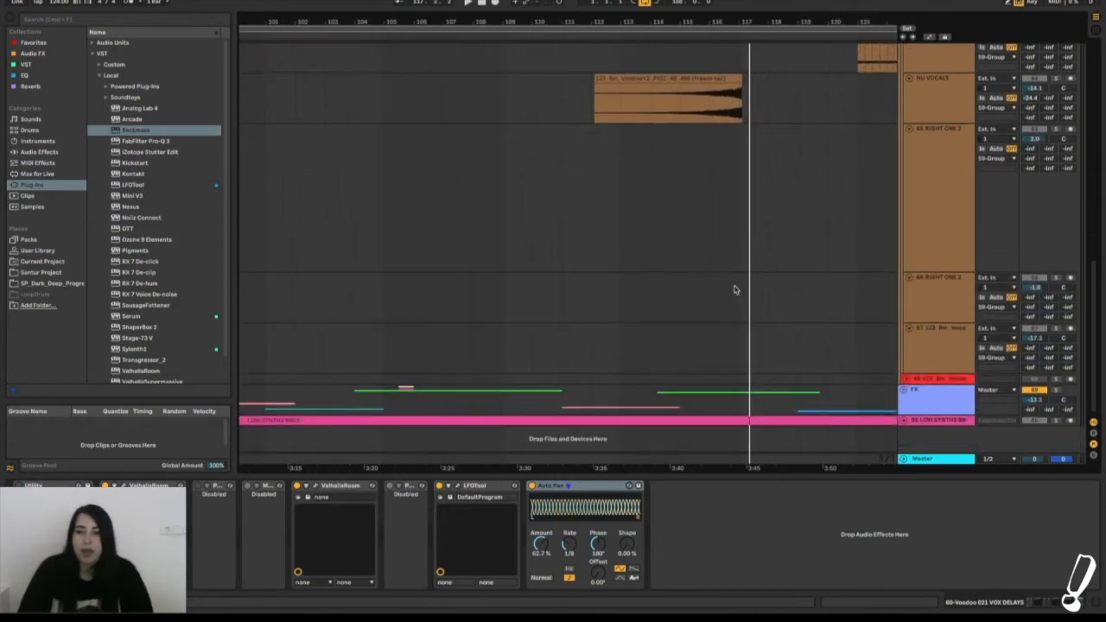
{"action": "scroll", "coordinate": [735, 289], "scroll_direction": "up", "scroll_amount": 3}
{"action": "scroll", "coordinate": [735, 289], "scroll_direction": "right", "scroll_amount": 8}
{"action": "scroll", "coordinate": [735, 289], "scroll_direction": "up", "scroll_amount": 2}
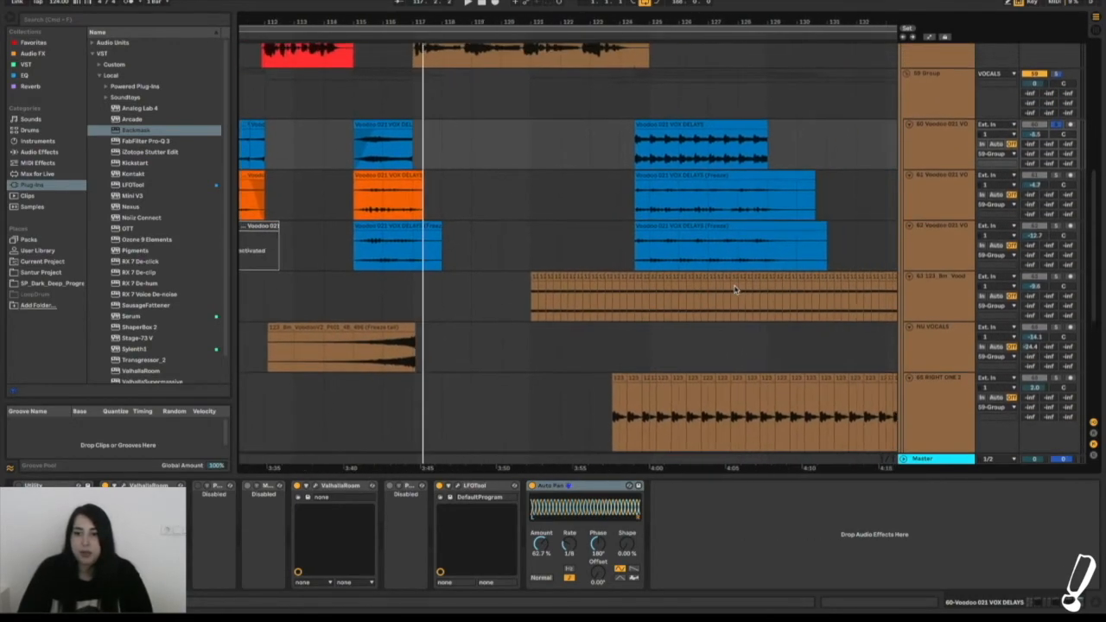
{"action": "scroll", "coordinate": [735, 290], "scroll_direction": "down", "scroll_amount": 1}
{"action": "scroll", "coordinate": [735, 289], "scroll_direction": "right", "scroll_amount": 1}
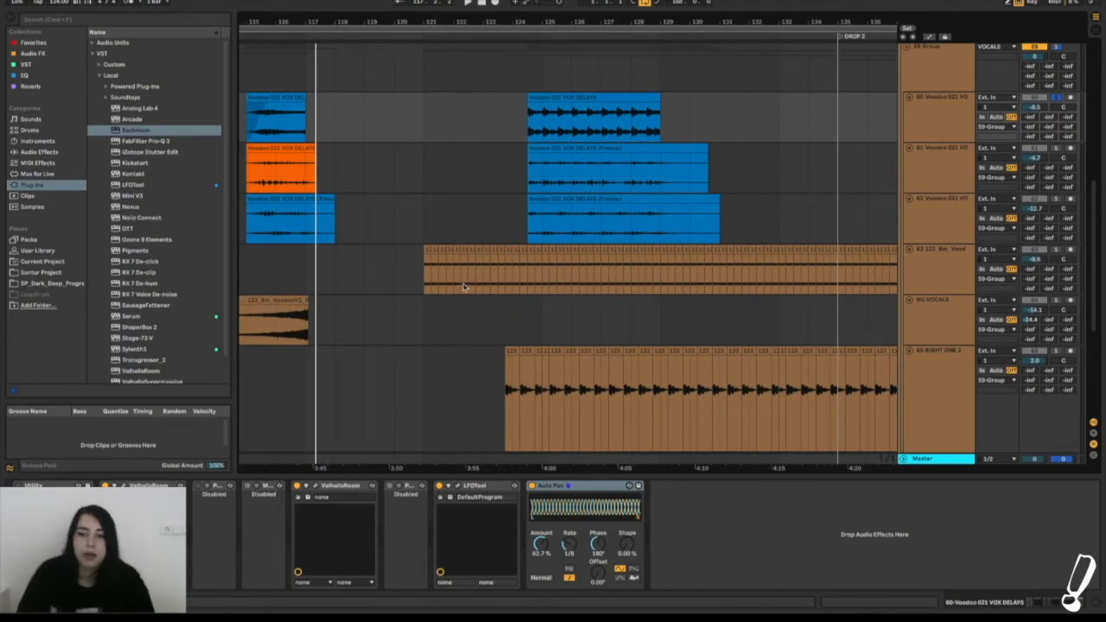
{"action": "left_click", "coordinate": [944, 260]}
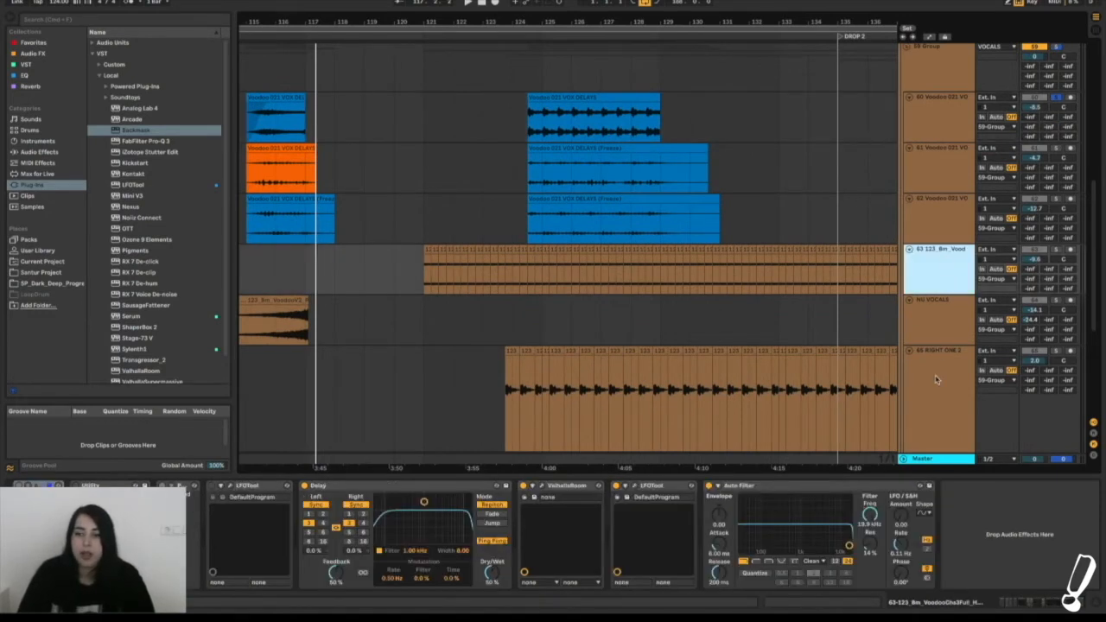
{"action": "left_click", "coordinate": [934, 377]}
Solo track 63-123_Bm_VoodooChs3Full, play it from its first clip before DROP 2, and display its device chain before stopping playback
{"action": "scroll", "coordinate": [762, 282], "scroll_direction": "down", "scroll_amount": 2}
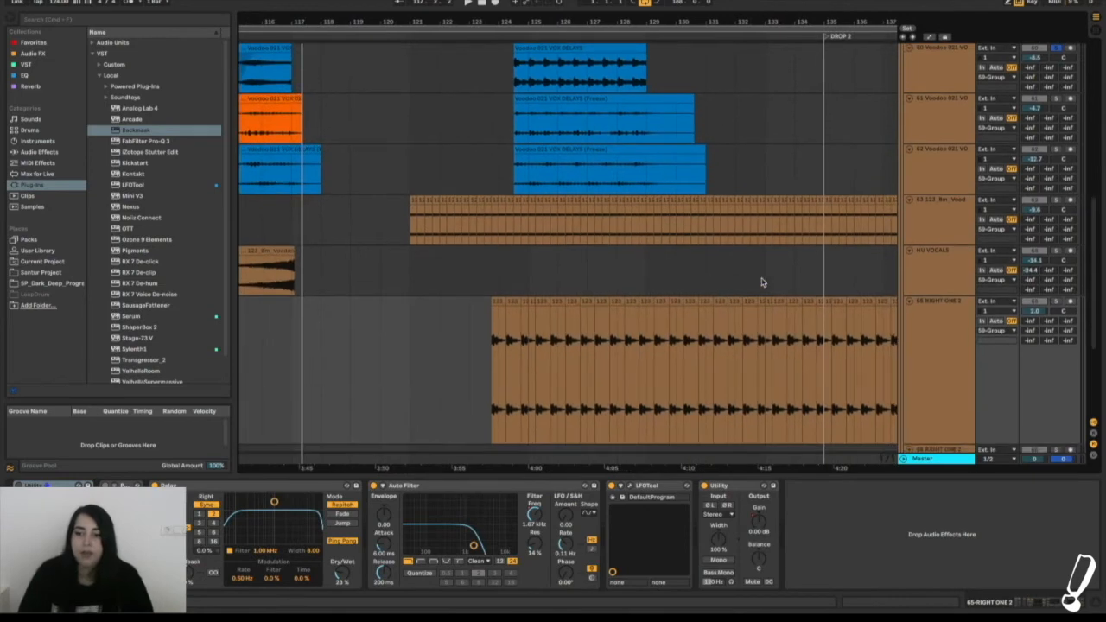
{"action": "scroll", "coordinate": [761, 282], "scroll_direction": "down", "scroll_amount": 4}
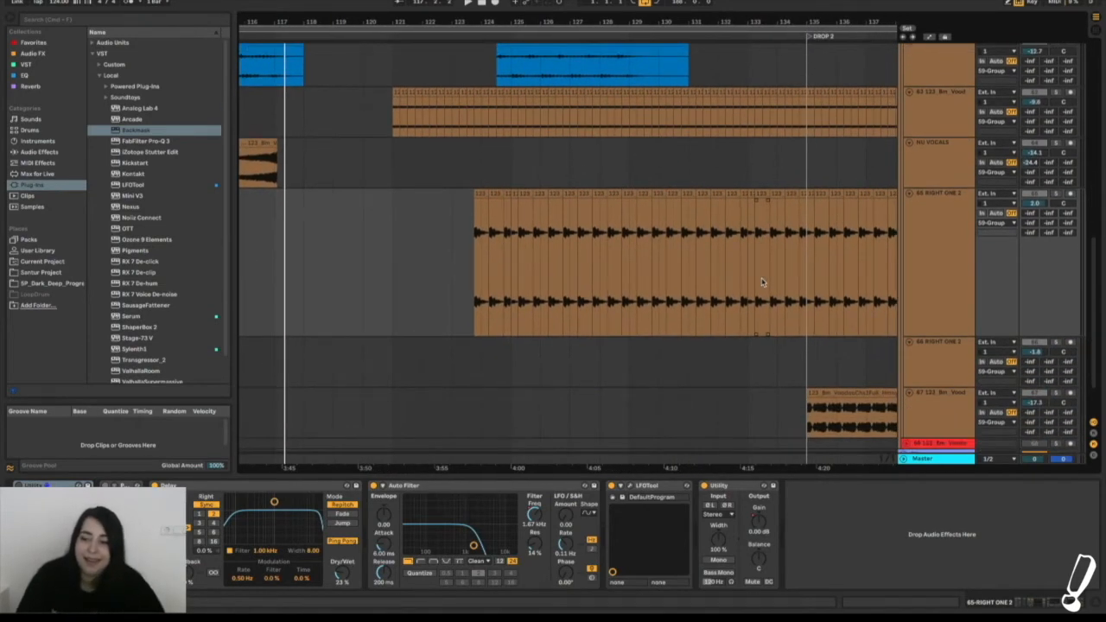
{"action": "scroll", "coordinate": [761, 282], "scroll_direction": "down", "scroll_amount": 2}
{"action": "scroll", "coordinate": [761, 281], "scroll_direction": "up", "scroll_amount": 3}
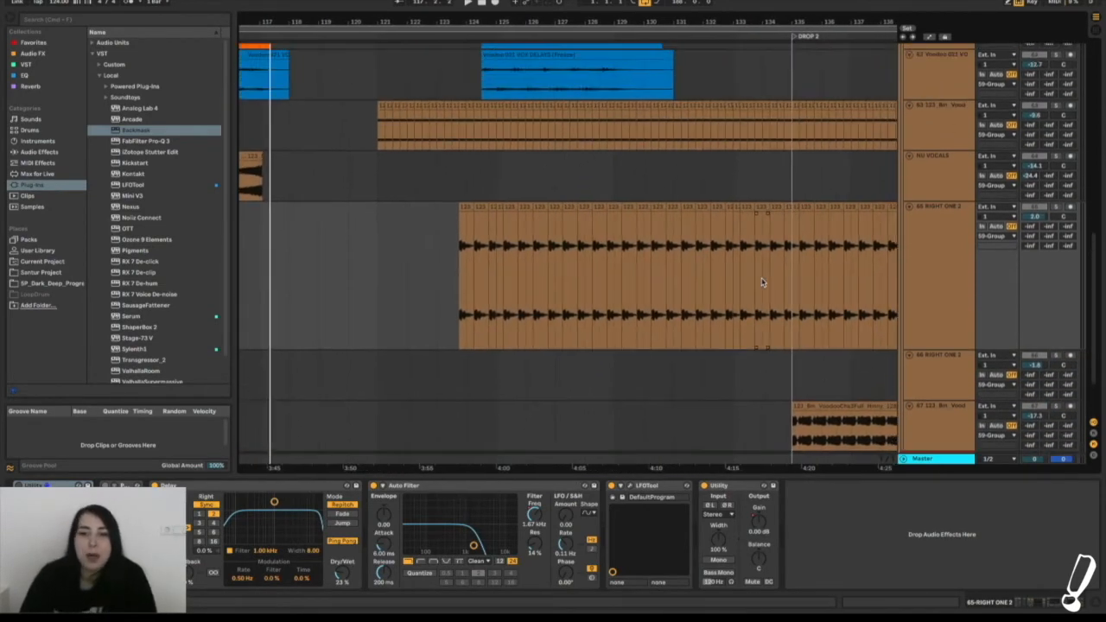
{"action": "scroll", "coordinate": [761, 277], "scroll_direction": "up", "scroll_amount": 4}
{"action": "left_click", "coordinate": [447, 34]}
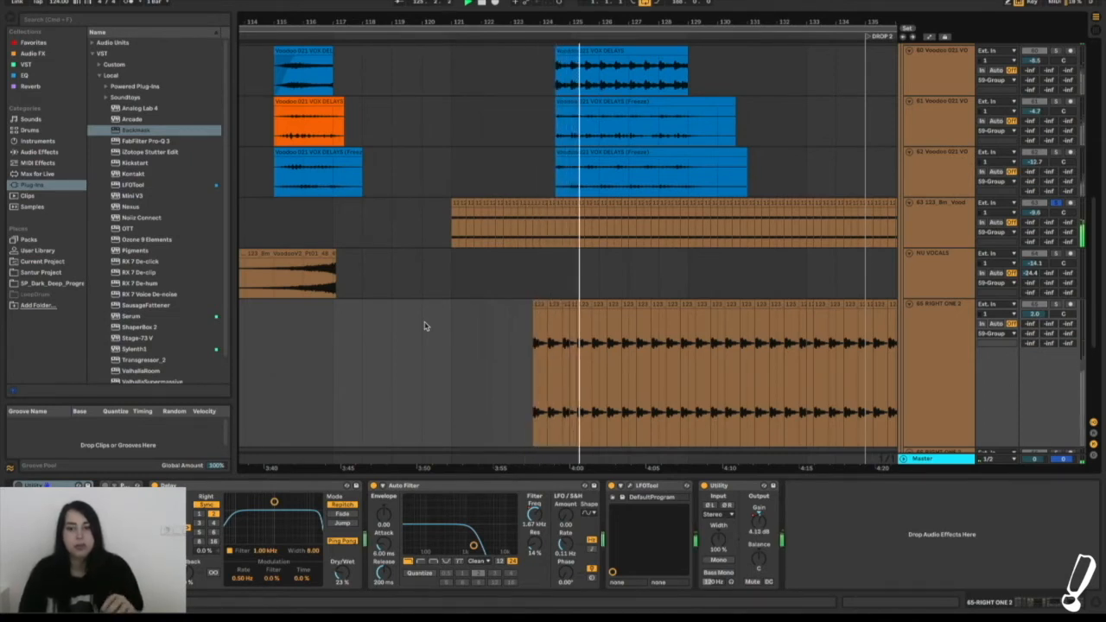
{"action": "left_click", "coordinate": [945, 229]}
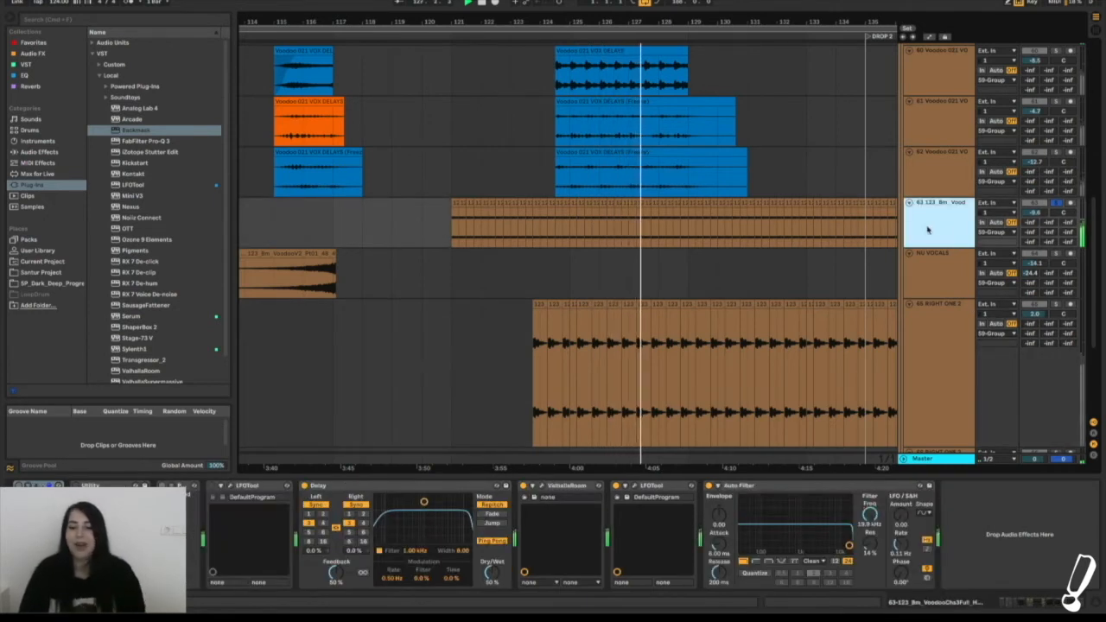
{"action": "left_click", "coordinate": [481, 4]}
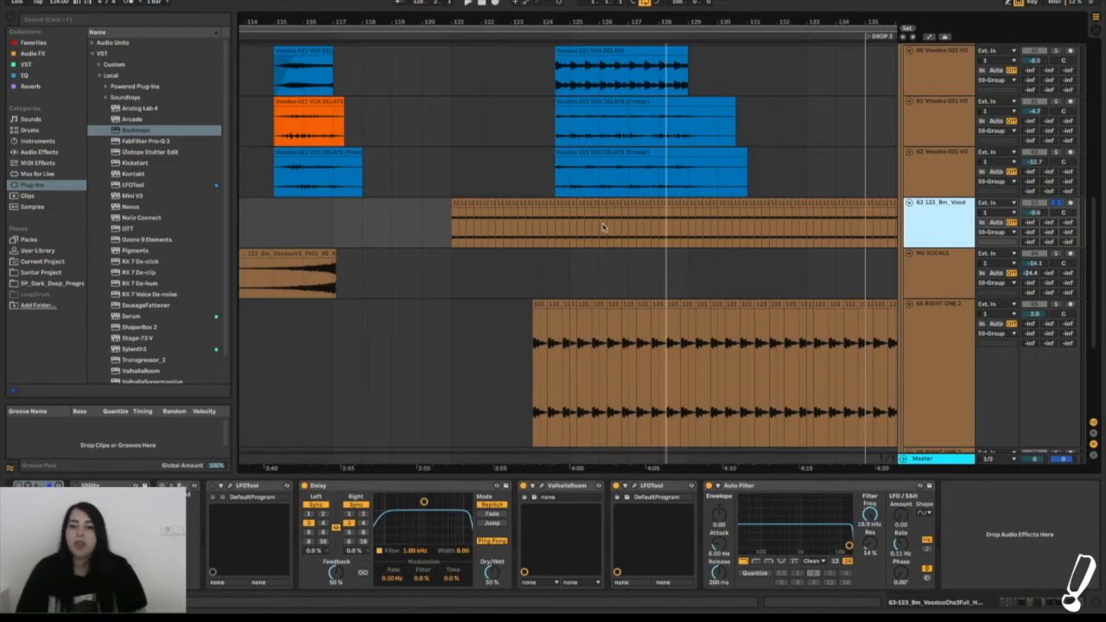
Resume playback through DROP 2, comparing track 63-123_Bm_VoodooChs3Full in the full mix with its soloed sound
{"action": "scroll", "coordinate": [506, 299], "scroll_direction": "down", "scroll_amount": 2}
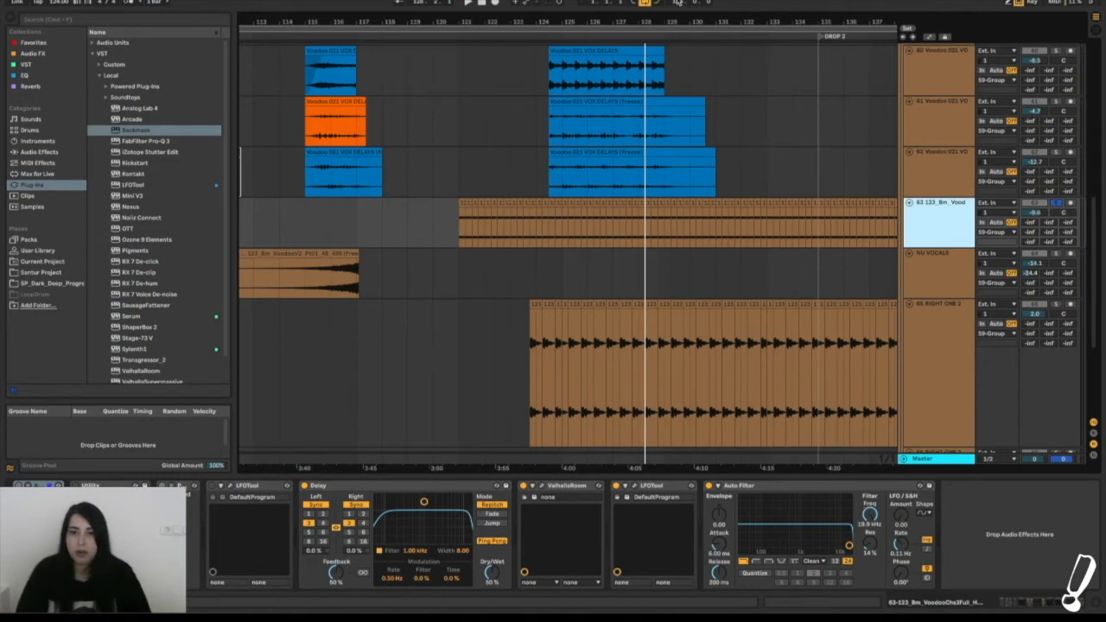
{"action": "key", "text": "space"}
{"action": "left_click", "coordinate": [1055, 203]}
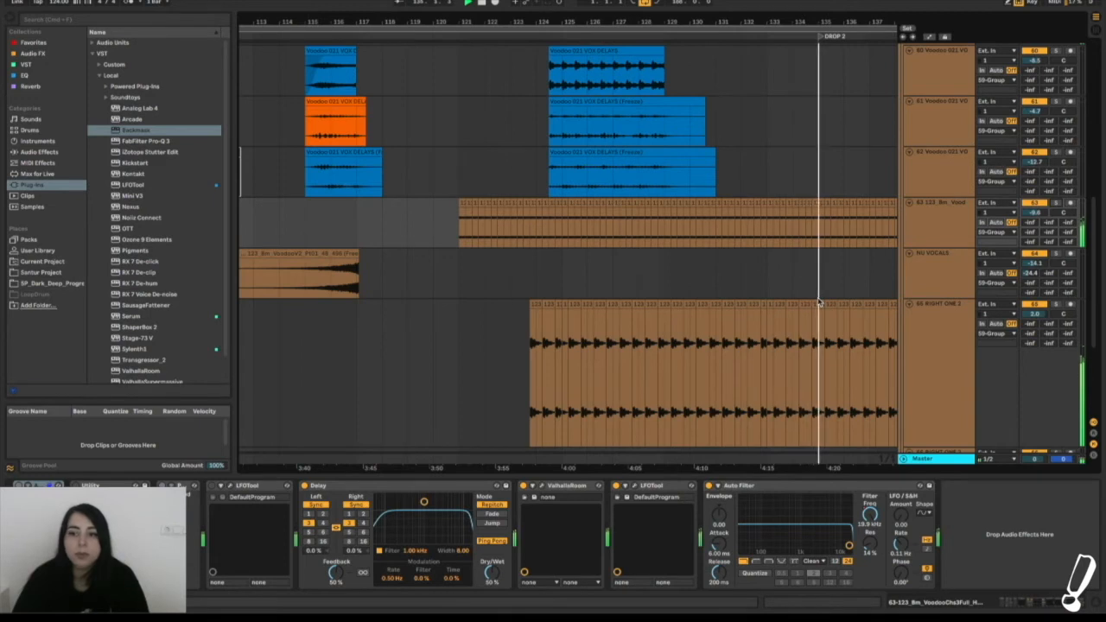
{"action": "left_click", "coordinate": [1056, 203]}
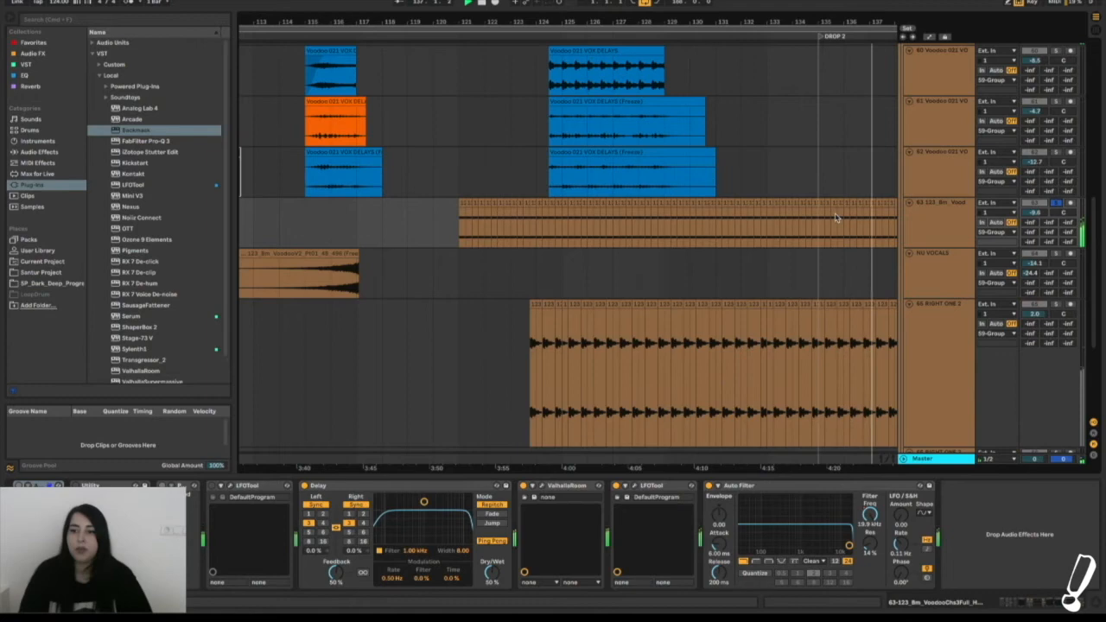
Solo the 65-RIGHT ONE 2 and 66-RIGHT ONE 2 tracks in turn during DROP 2 and display the latter's device chain
{"action": "scroll", "coordinate": [835, 218], "scroll_direction": "down", "scroll_amount": 3}
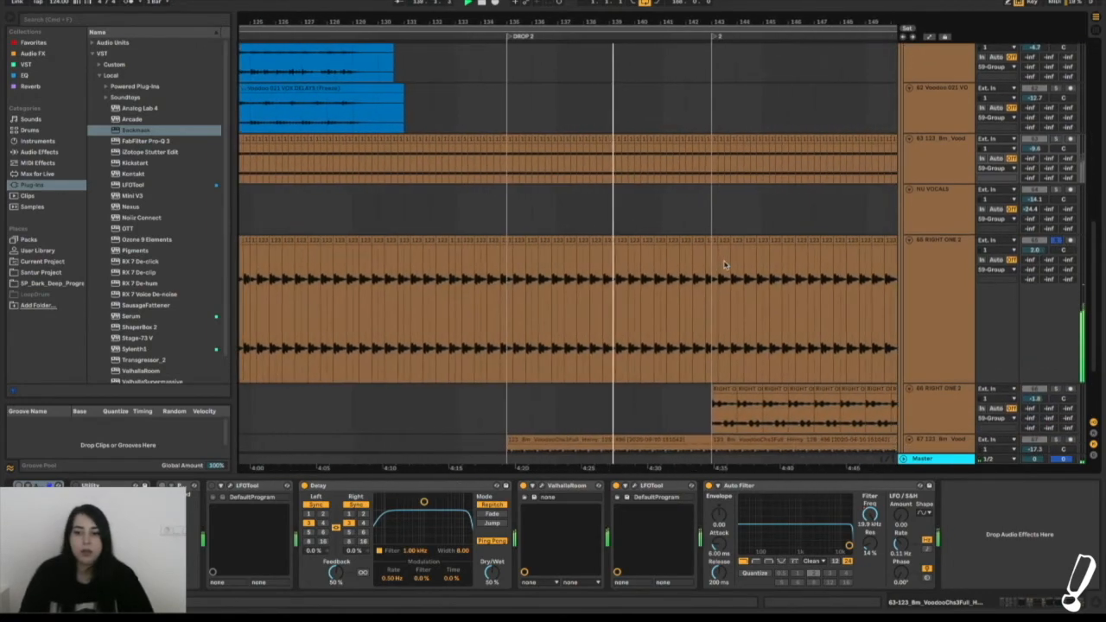
{"action": "scroll", "coordinate": [724, 264], "scroll_direction": "down", "scroll_amount": 6}
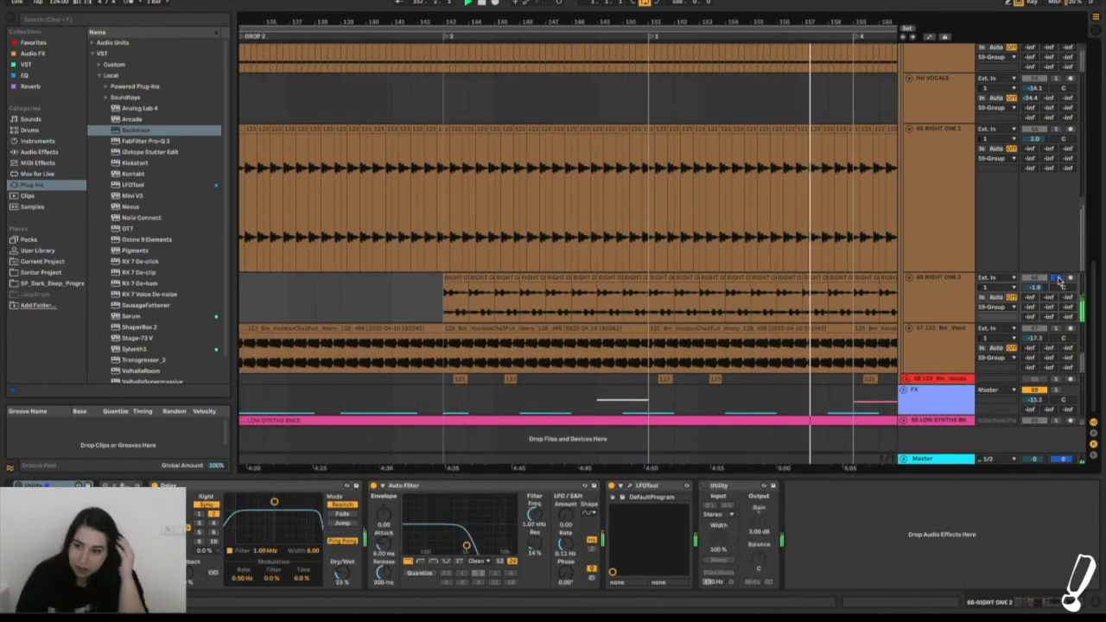
{"action": "scroll", "coordinate": [825, 278], "scroll_direction": "right", "scroll_amount": 3}
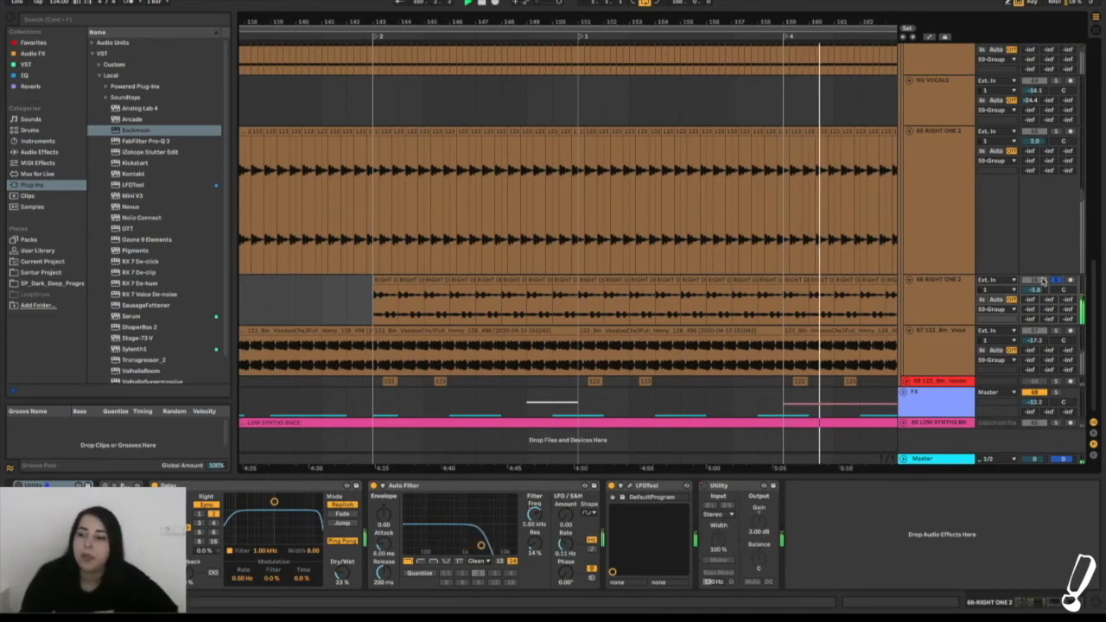
Unsolo 66-RIGHT ONE 2, play the full mix into the OUTRO, stop, and examine the vocal layers across the whole arrangement
{"action": "scroll", "coordinate": [802, 305], "scroll_direction": "down", "scroll_amount": 3}
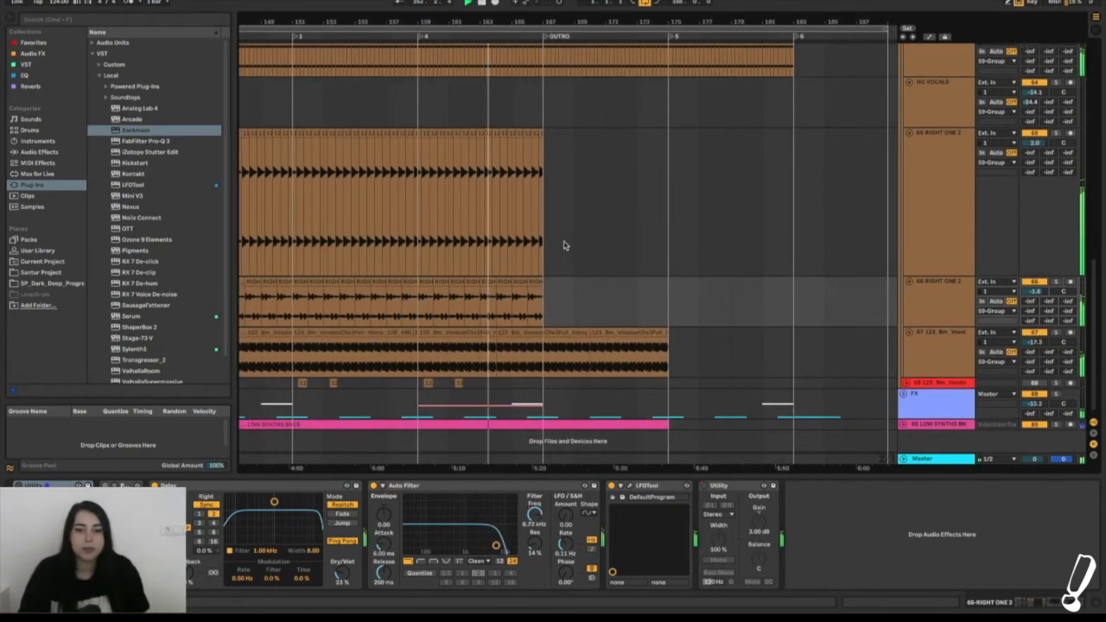
{"action": "scroll", "coordinate": [564, 245], "scroll_direction": "left", "scroll_amount": 1}
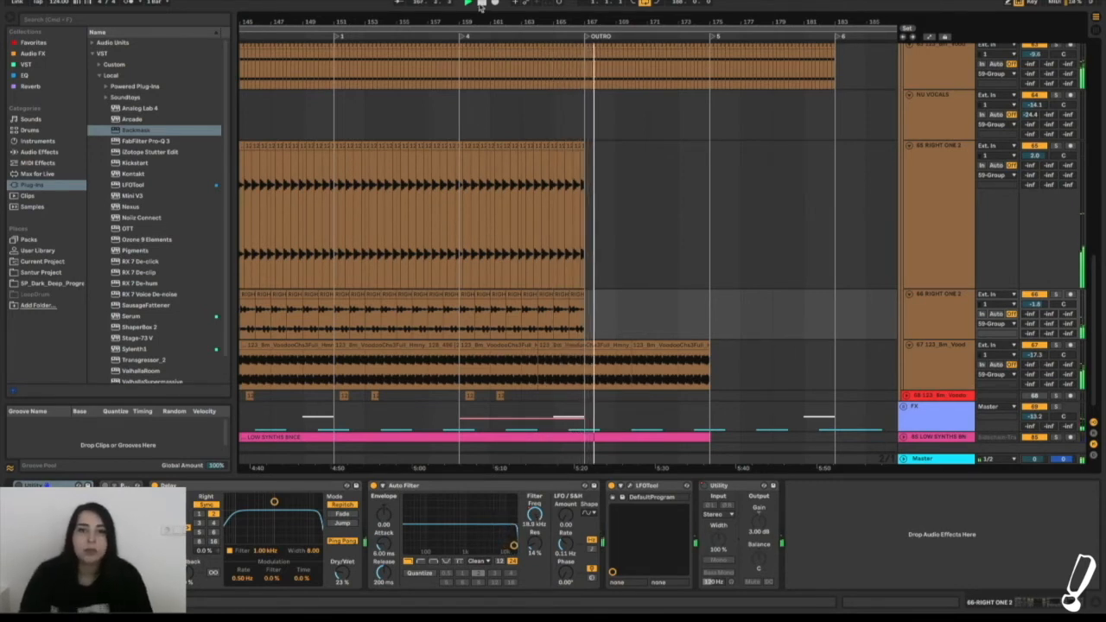
{"action": "scroll", "coordinate": [493, 274], "scroll_direction": "down", "scroll_amount": 5}
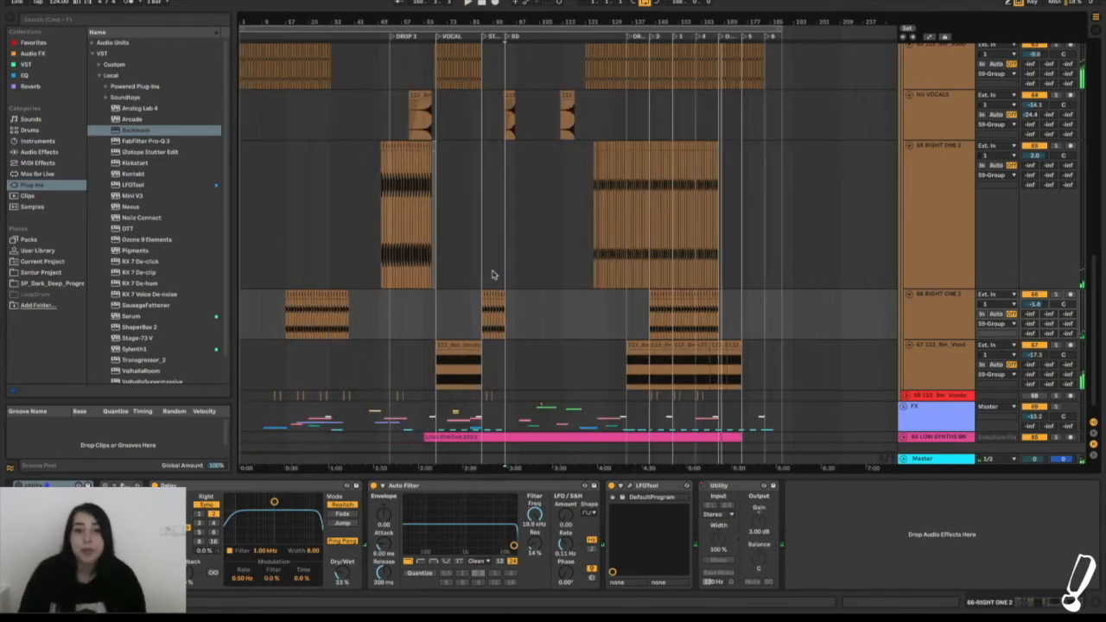
{"action": "scroll", "coordinate": [542, 252], "scroll_direction": "down", "scroll_amount": 1}
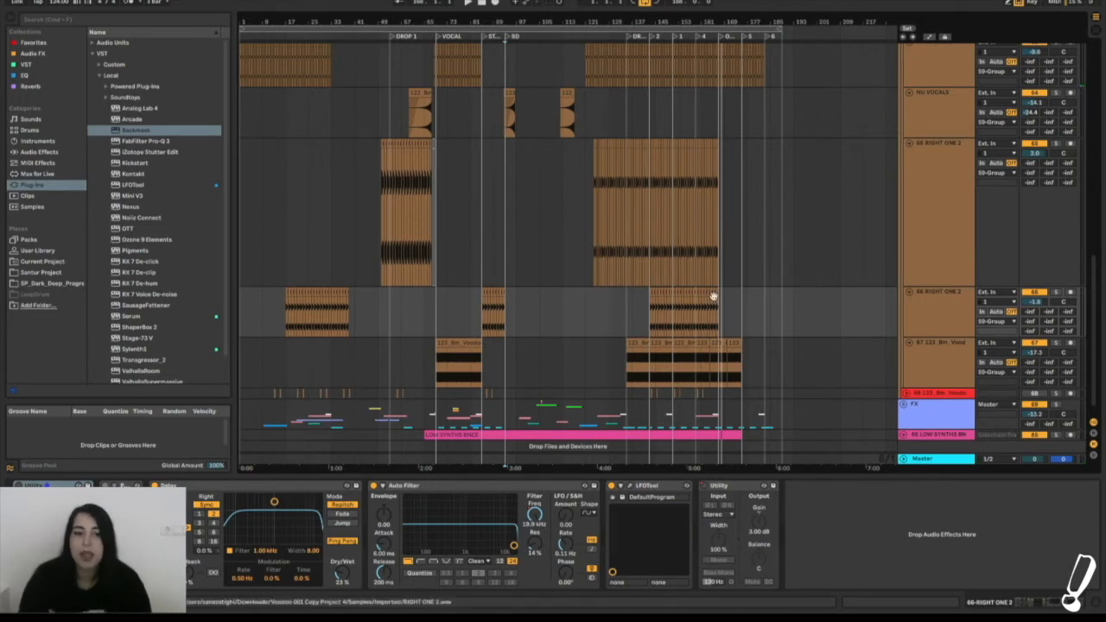
{"action": "scroll", "coordinate": [259, 62], "scroll_direction": "up", "scroll_amount": 4}
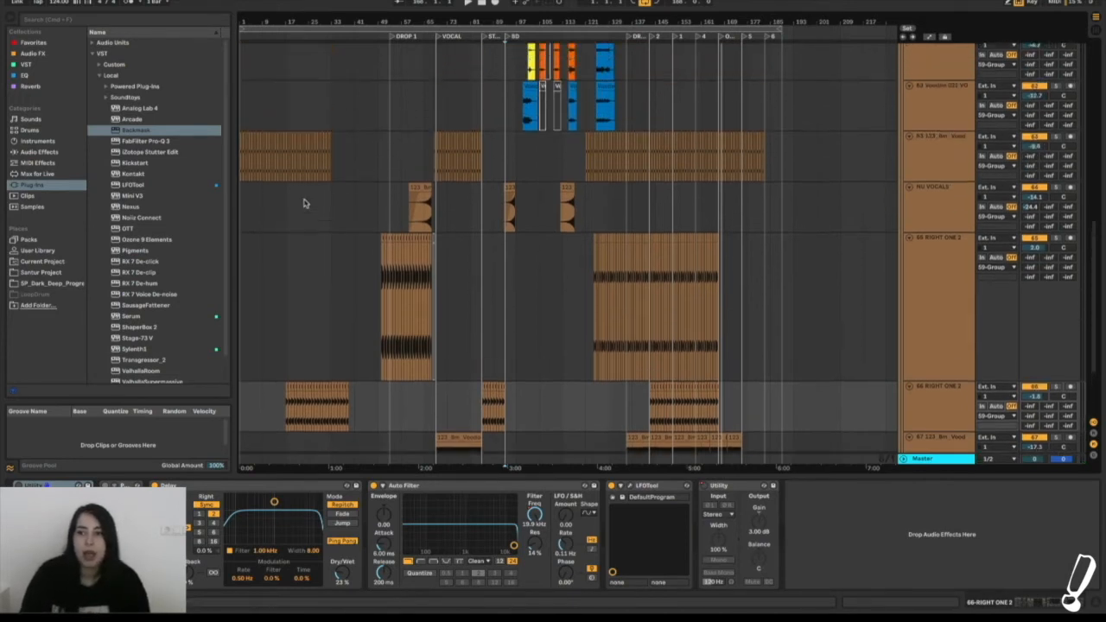
Play the arrangement from the beginning of the intro, briefly soloing track 63-123_Bm_VoodooChs3Full before returning to the full mix
{"action": "key", "text": "space"}
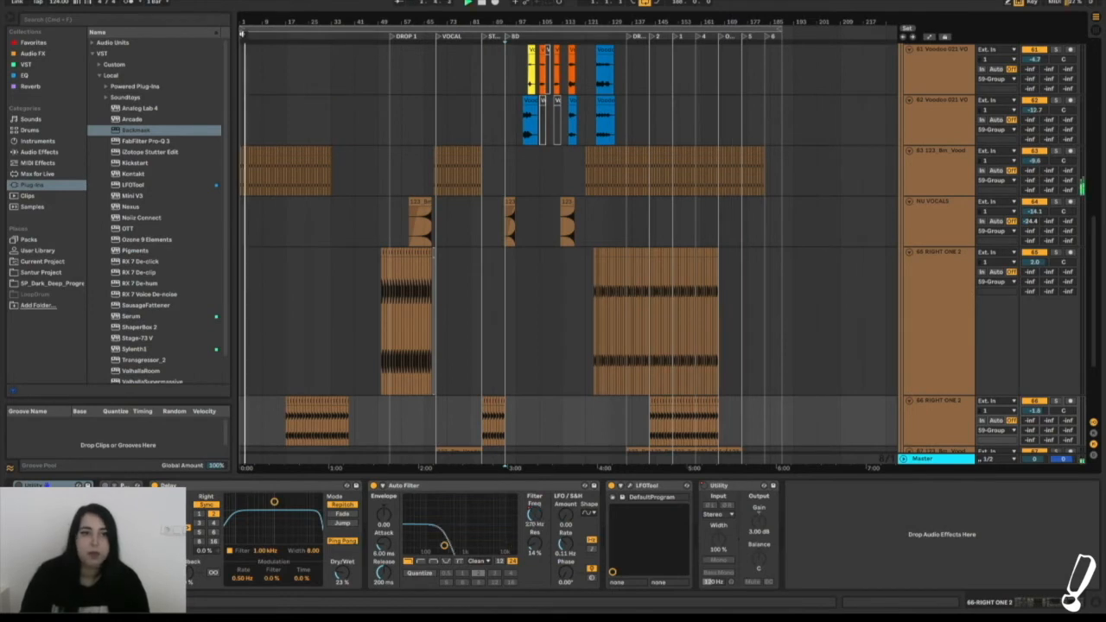
{"action": "left_click", "coordinate": [1058, 152]}
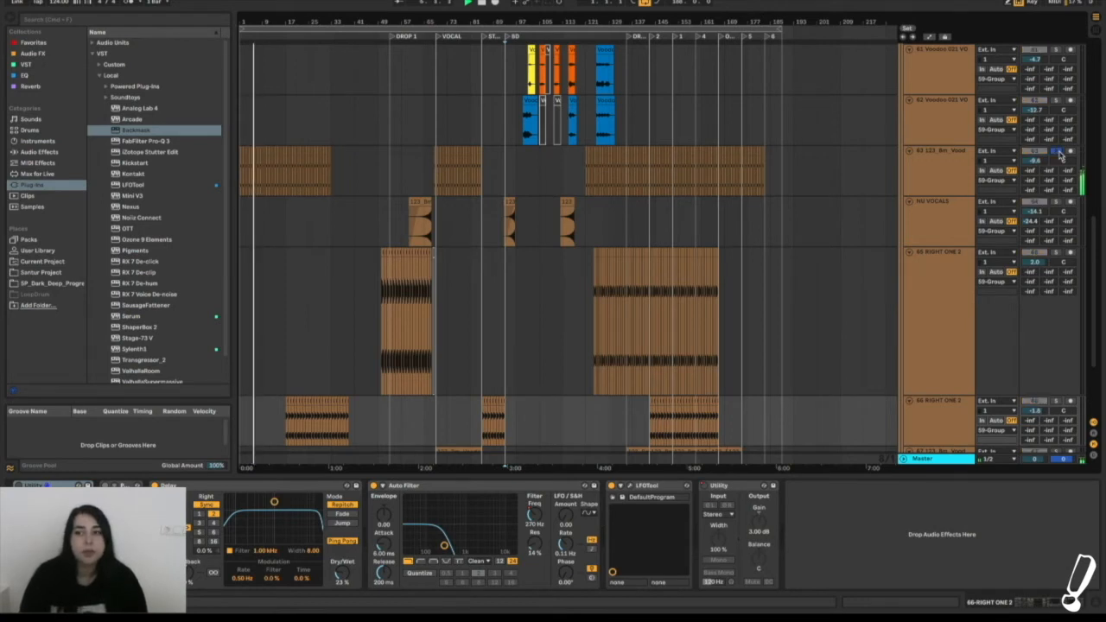
{"action": "left_click", "coordinate": [1058, 152]}
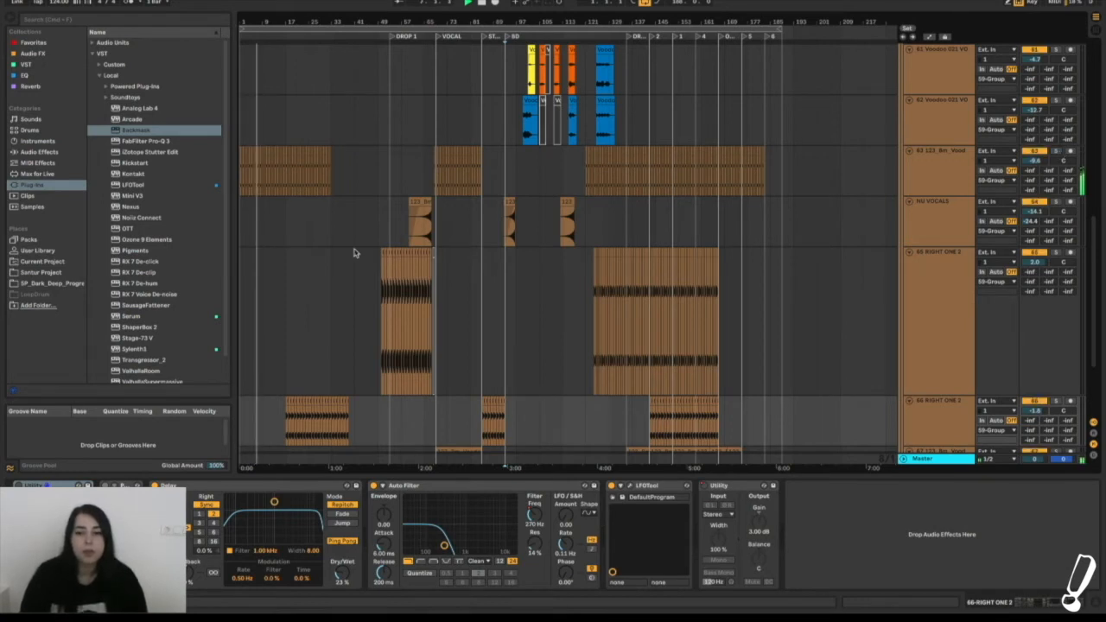
Play the intro from just before the first 66-RIGHT ONE 2 clips and stop playback before they end
{"action": "scroll", "coordinate": [345, 225], "scroll_direction": "down", "scroll_amount": 2}
{"action": "left_click", "coordinate": [281, 35]}
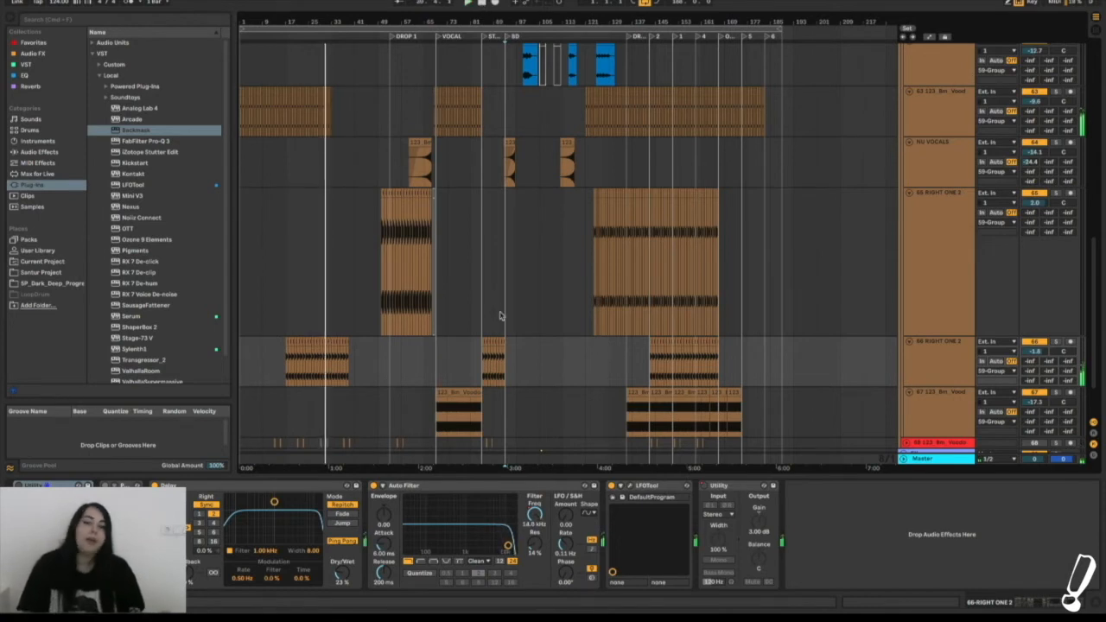
{"action": "scroll", "coordinate": [545, 288], "scroll_direction": "up", "scroll_amount": 3}
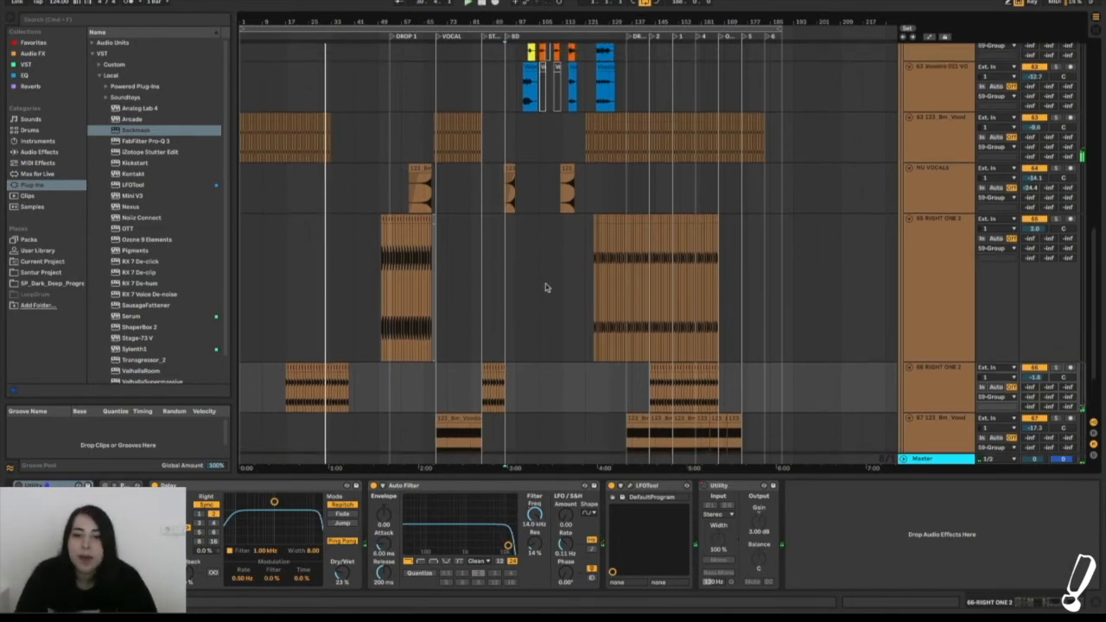
Examine how the NU VOCALS and Voodoo vocal clips are placed across the arrangement, especially between the BD break and DROP 2
{"action": "scroll", "coordinate": [545, 288], "scroll_direction": "up", "scroll_amount": 5}
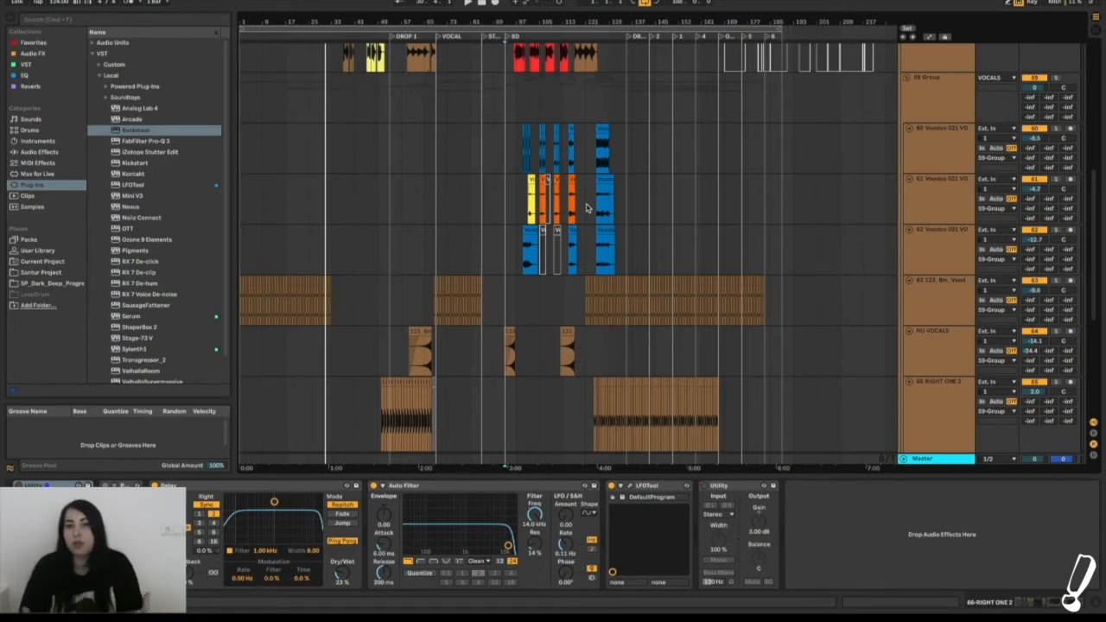
{"action": "scroll", "coordinate": [586, 207], "scroll_direction": "up", "scroll_amount": 5}
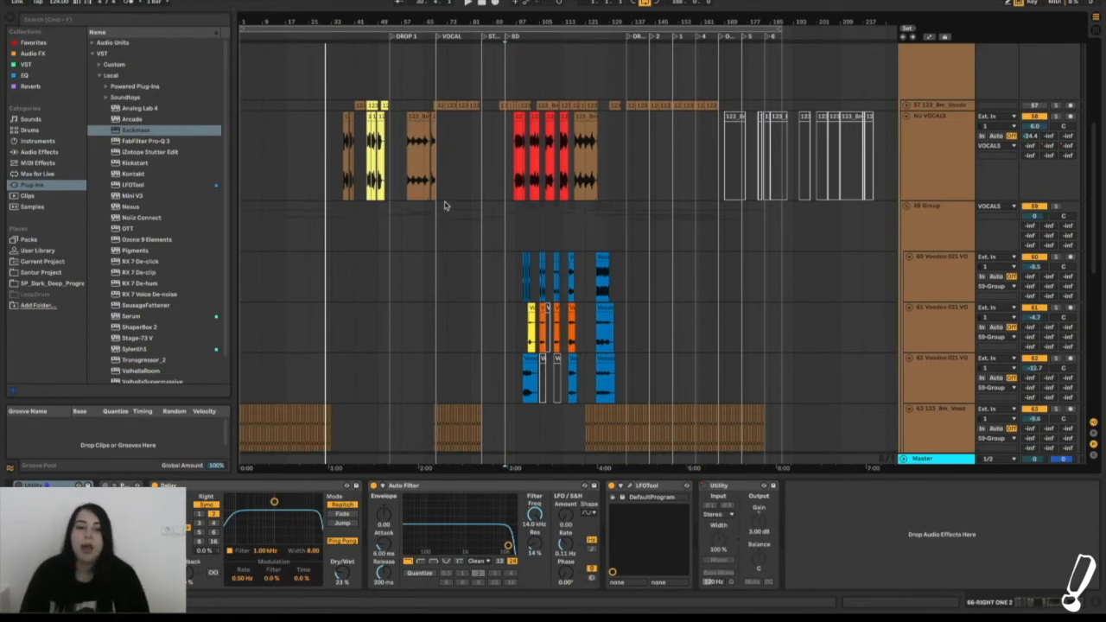
{"action": "scroll", "coordinate": [580, 233], "scroll_direction": "up", "scroll_amount": 4}
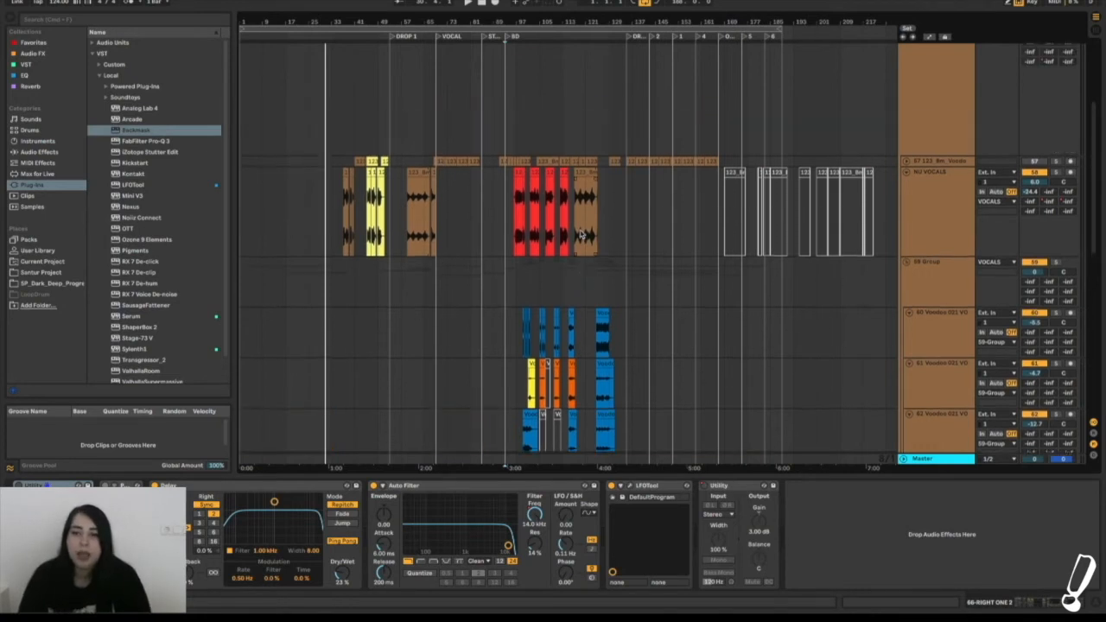
{"action": "scroll", "coordinate": [599, 305], "scroll_direction": "up", "scroll_amount": 1}
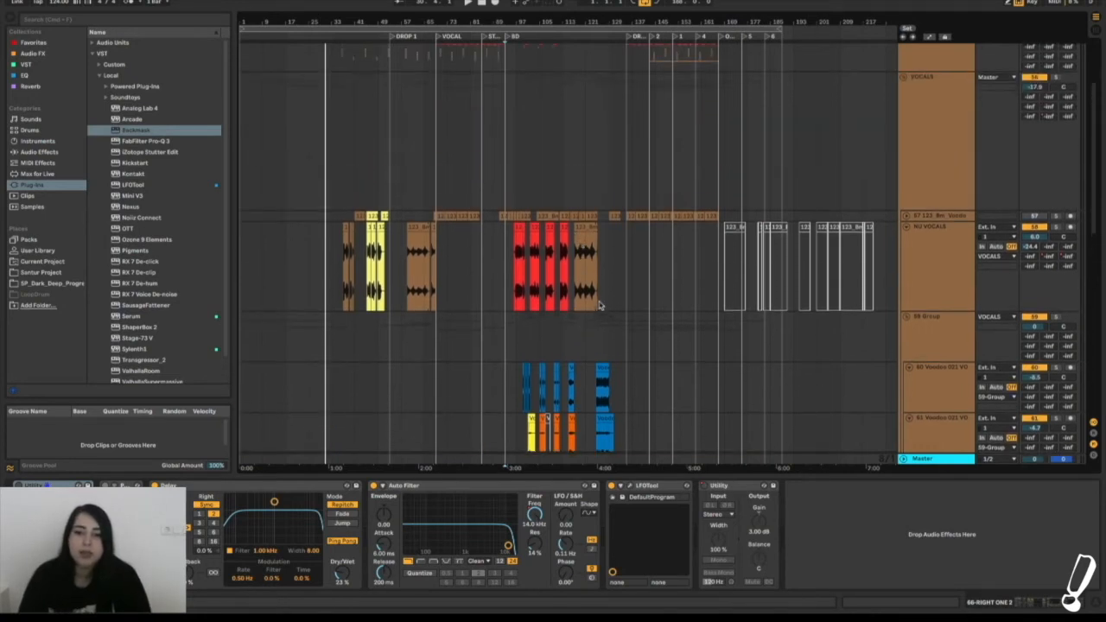
{"action": "scroll", "coordinate": [599, 305], "scroll_direction": "up", "scroll_amount": 3}
{"action": "scroll", "coordinate": [599, 305], "scroll_direction": "up", "scroll_amount": 1}
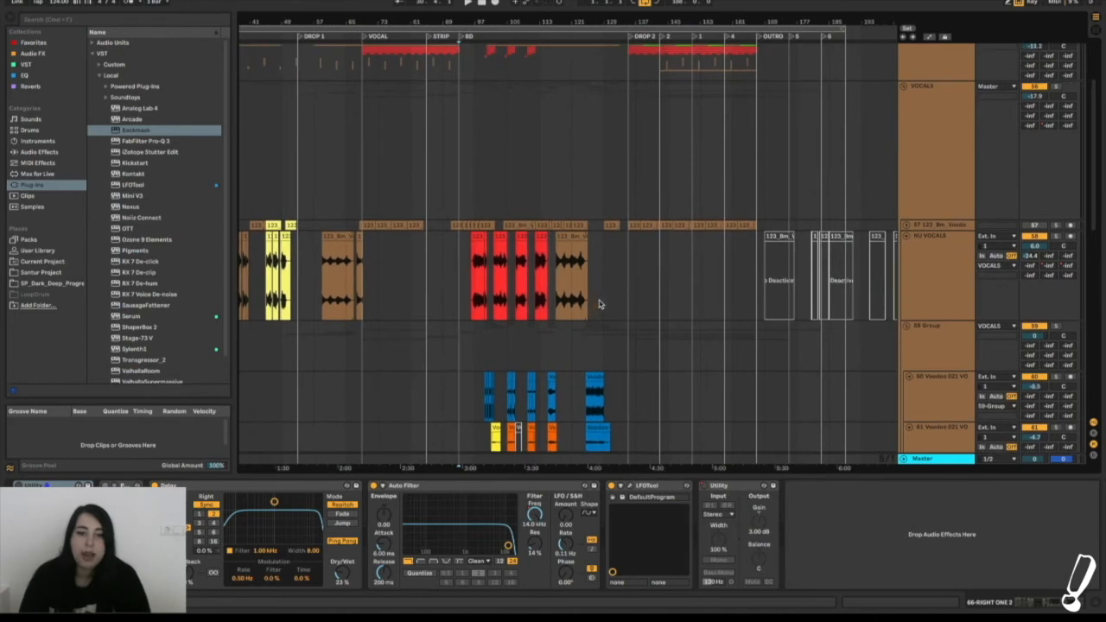
{"action": "scroll", "coordinate": [599, 304], "scroll_direction": "up", "scroll_amount": 2}
{"action": "scroll", "coordinate": [599, 304], "scroll_direction": "down", "scroll_amount": 2}
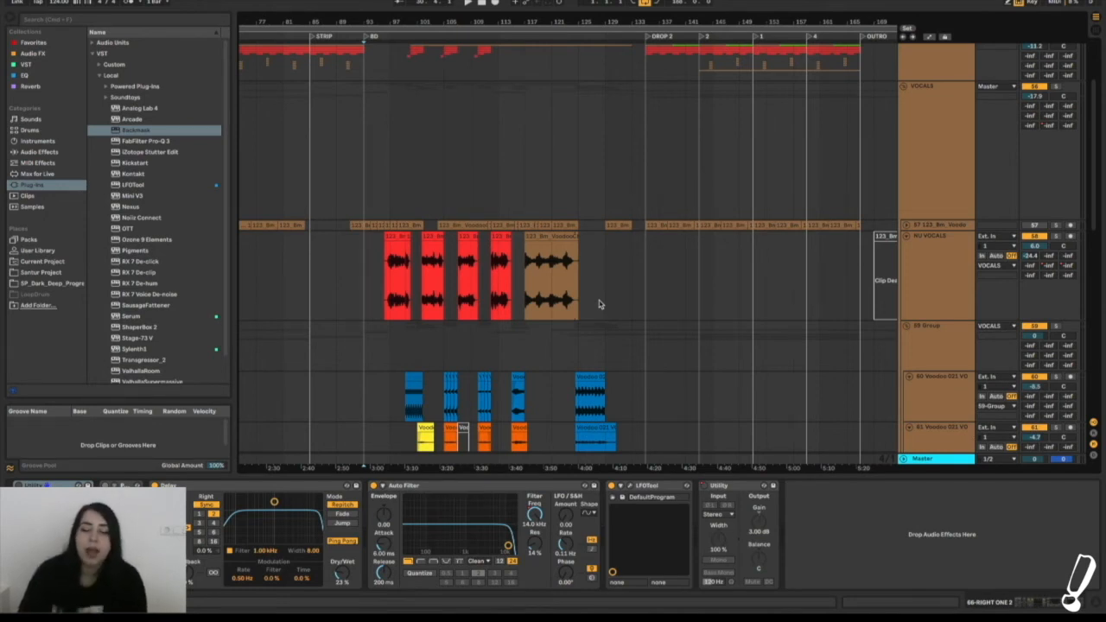
{"action": "scroll", "coordinate": [598, 304], "scroll_direction": "left", "scroll_amount": 5}
{"action": "scroll", "coordinate": [599, 304], "scroll_direction": "up", "scroll_amount": 5}
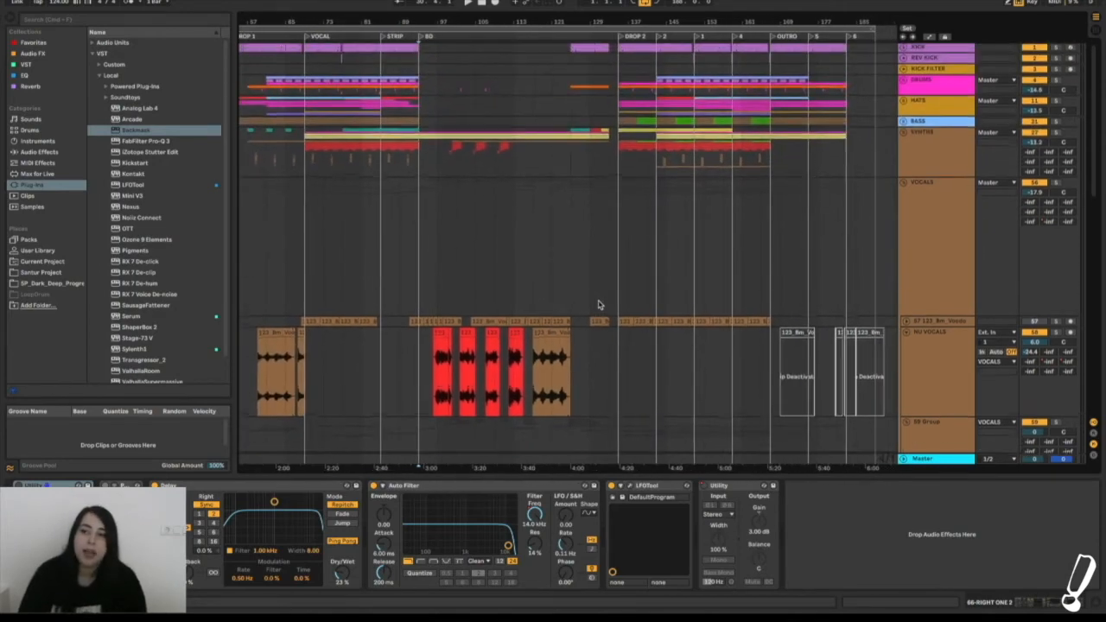
Fold the VOCALS group and briefly unfold the DRUMS group to view its clap, tom and foley tracks
{"action": "left_click", "coordinate": [904, 186]}
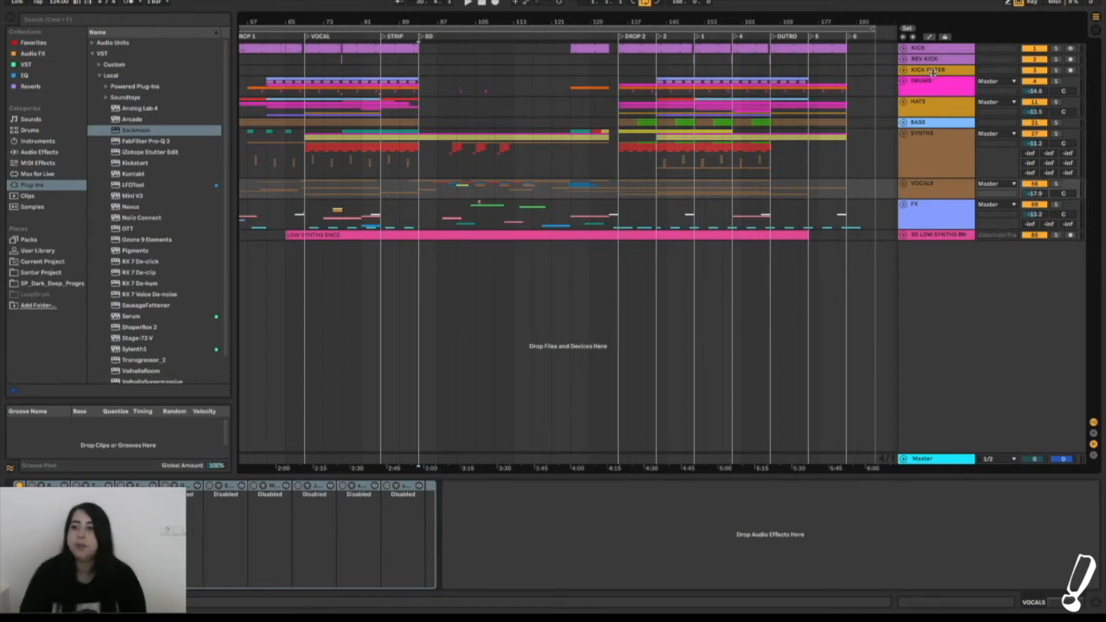
{"action": "left_click", "coordinate": [905, 82]}
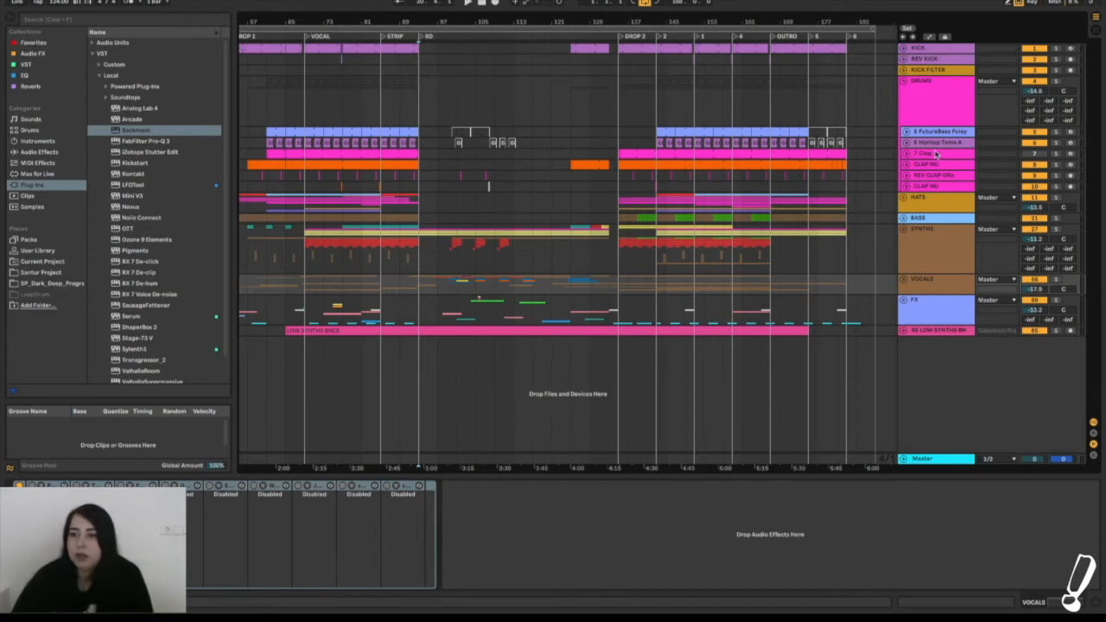
{"action": "left_click", "coordinate": [903, 82]}
Unfold the HATS group, solo it and play it from where the hats enter for DROP 2
{"action": "left_click", "coordinate": [903, 103]}
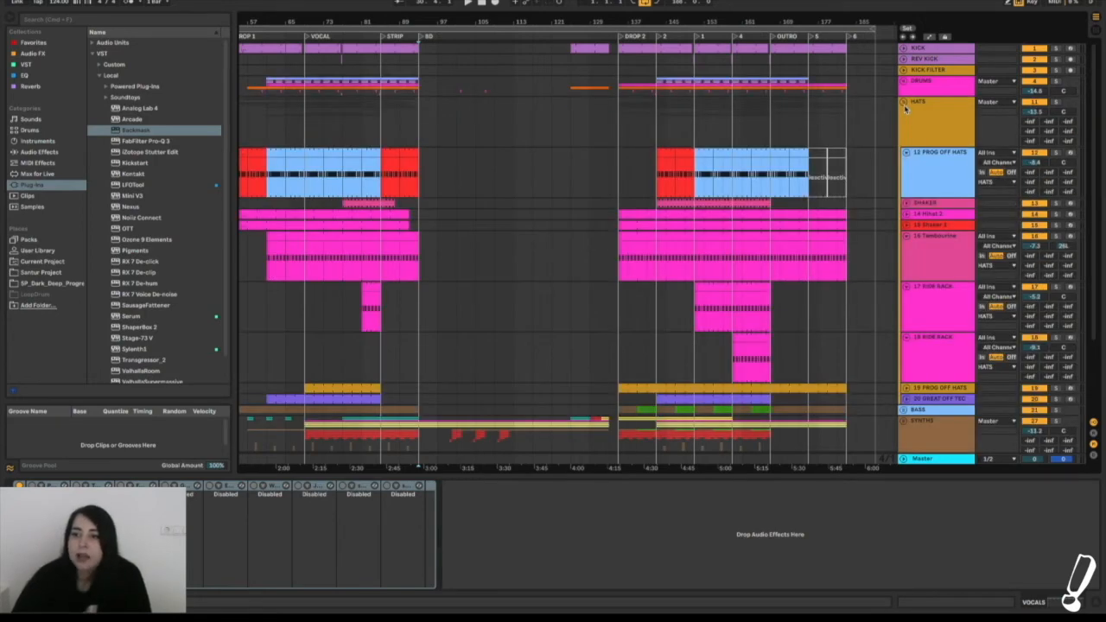
{"action": "scroll", "coordinate": [913, 132], "scroll_direction": "down", "scroll_amount": 2}
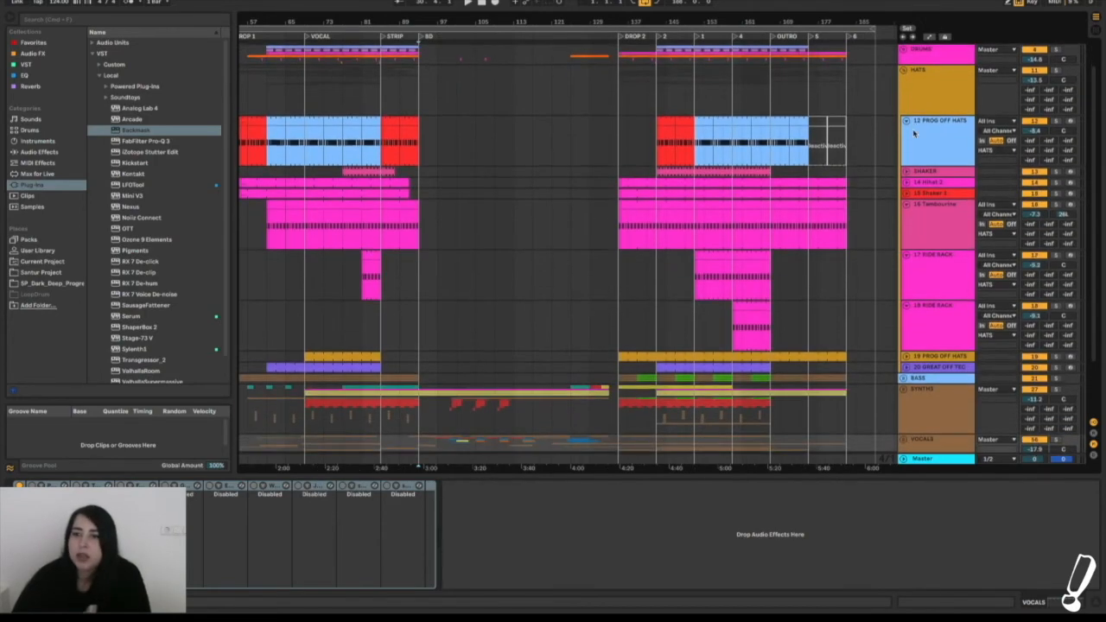
{"action": "scroll", "coordinate": [913, 133], "scroll_direction": "up", "scroll_amount": 1}
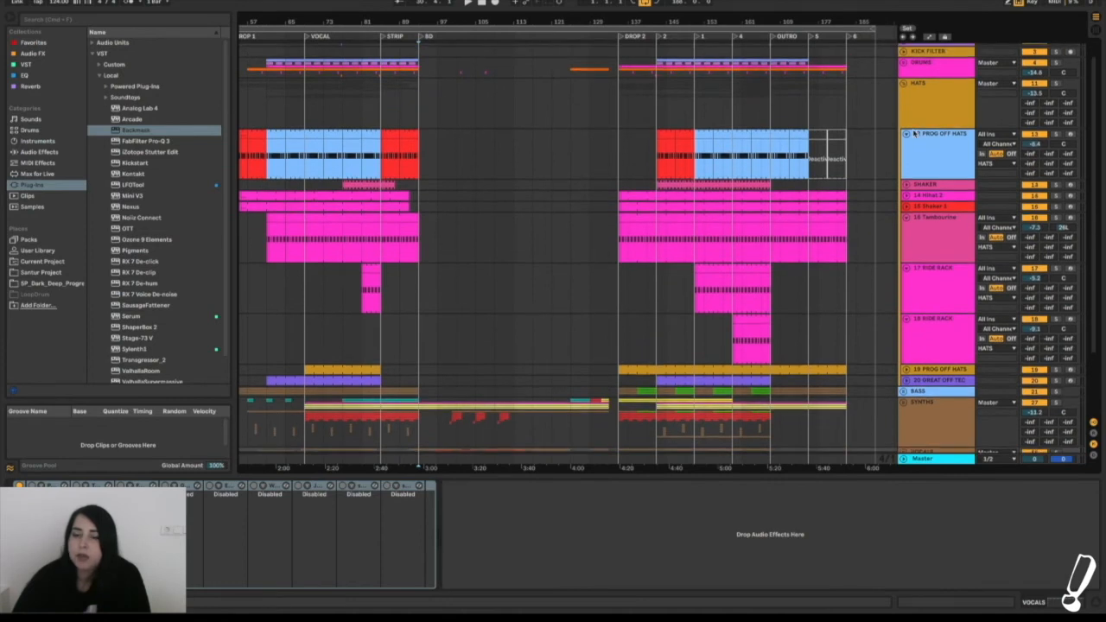
{"action": "left_click", "coordinate": [1057, 84]}
{"action": "left_click", "coordinate": [619, 41]}
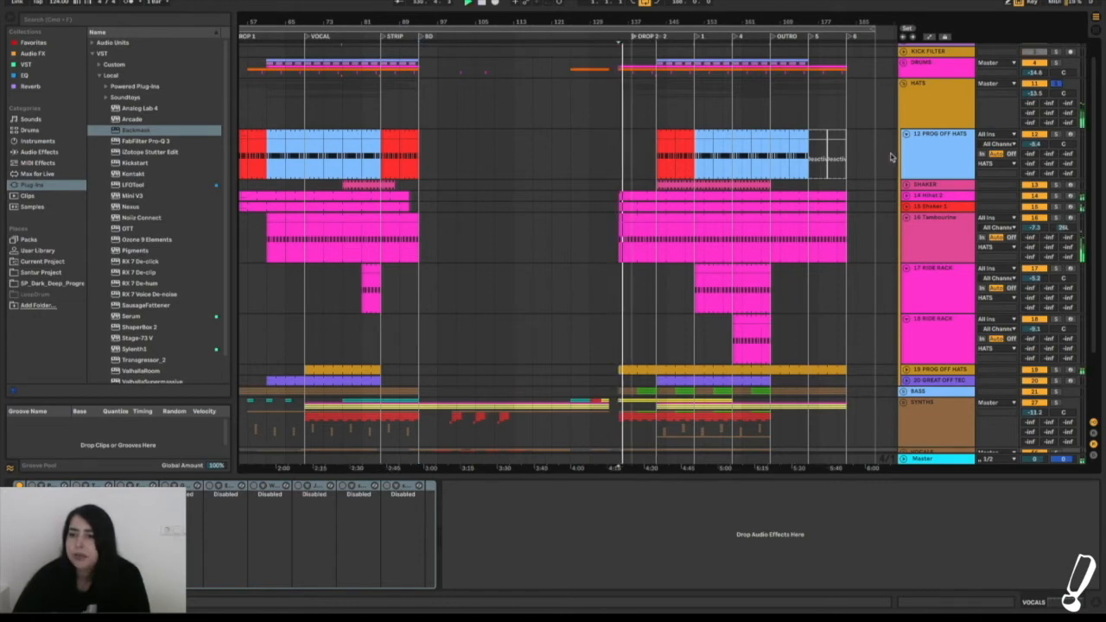
Expand the Hihat 2 and Shaker tracks below it while the soloed hats play, review the hat layers, and stop playback
{"action": "left_click", "coordinate": [906, 197]}
{"action": "left_click", "coordinate": [906, 247]}
{"action": "scroll", "coordinate": [954, 244], "scroll_direction": "down", "scroll_amount": 3}
{"action": "scroll", "coordinate": [950, 250], "scroll_direction": "down", "scroll_amount": 4}
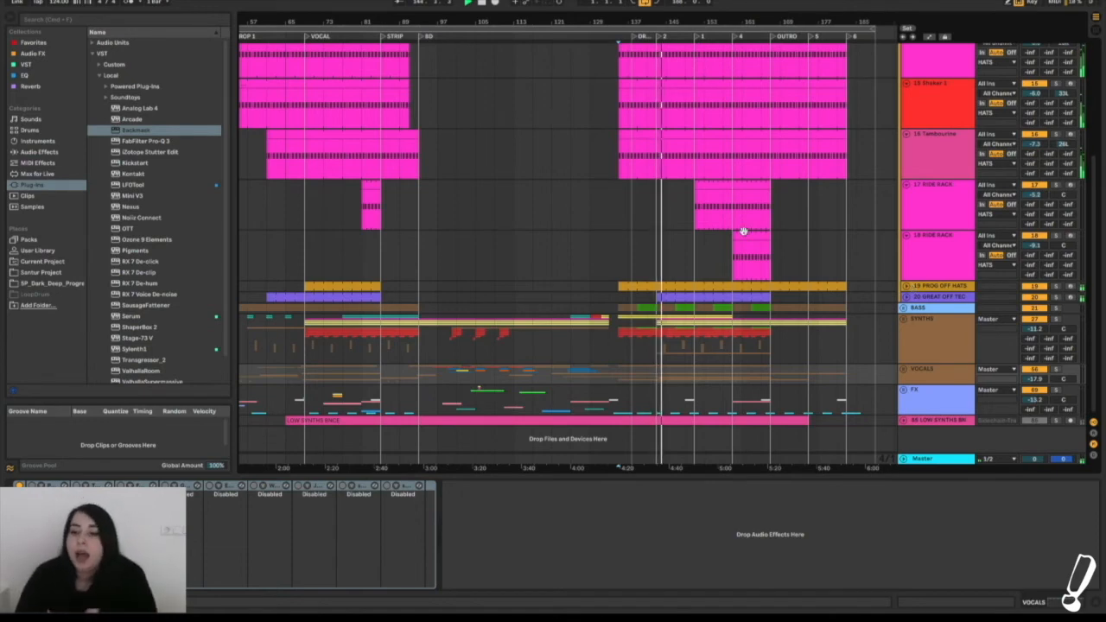
{"action": "scroll", "coordinate": [743, 231], "scroll_direction": "up", "scroll_amount": 1}
{"action": "scroll", "coordinate": [744, 231], "scroll_direction": "up", "scroll_amount": 5}
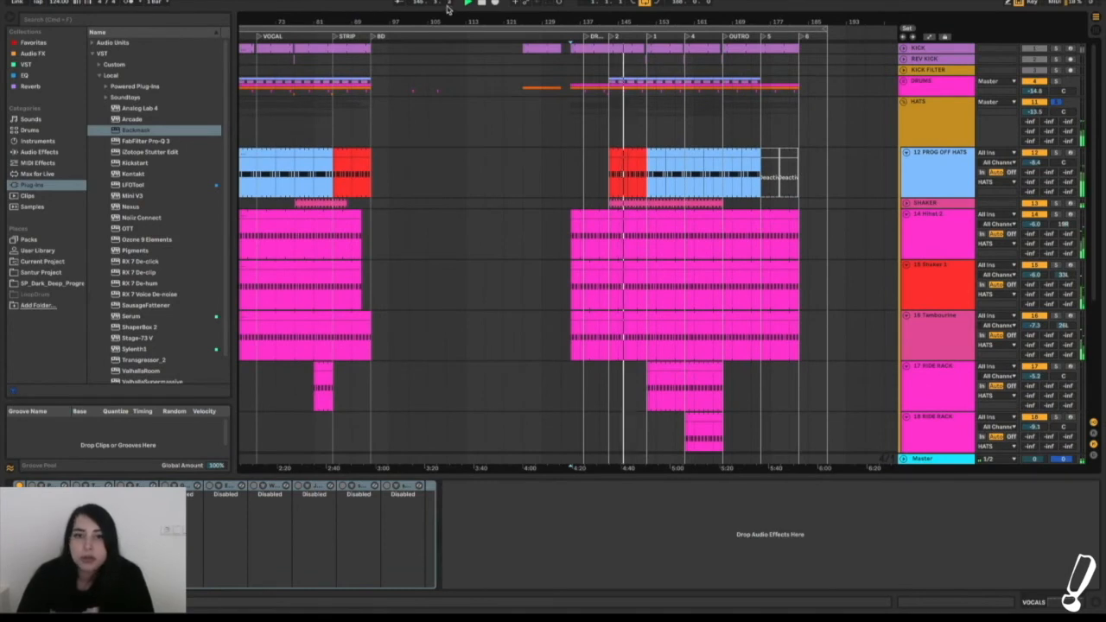
{"action": "left_click", "coordinate": [486, 4]}
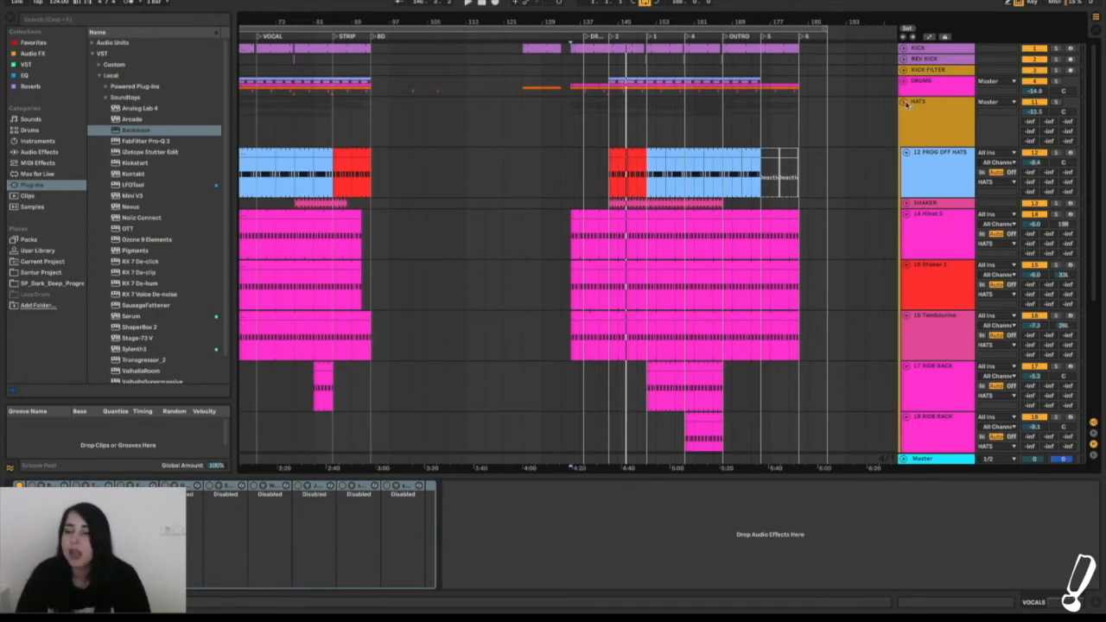
Fold the HATS group and unfold the BASS group to view its clips across the drops
{"action": "left_click", "coordinate": [904, 103]}
{"action": "left_click", "coordinate": [904, 121]}
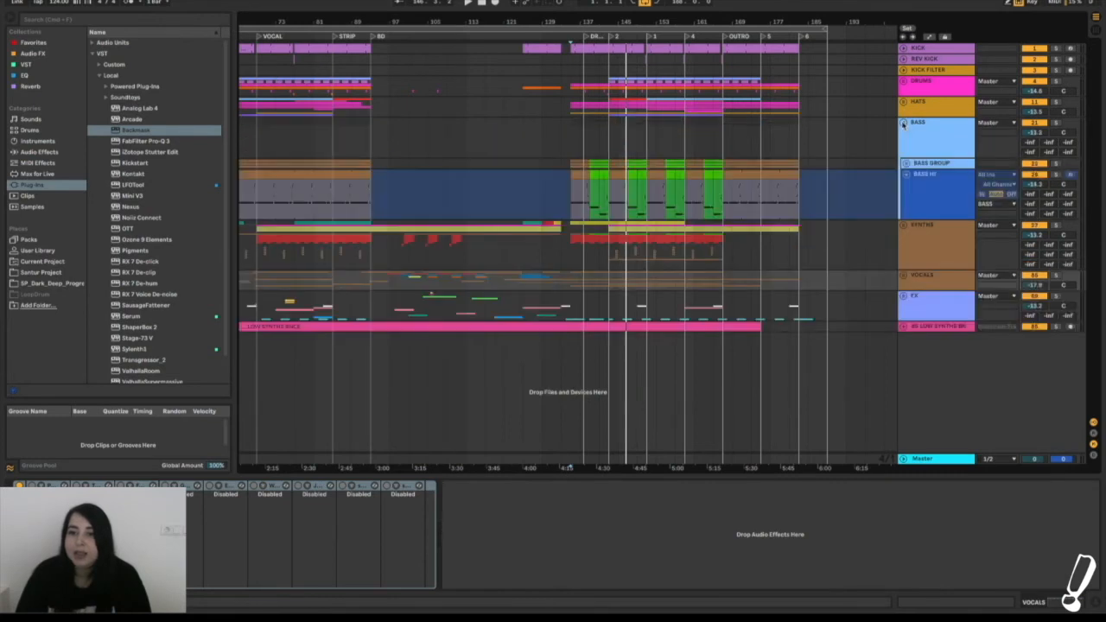
{"action": "scroll", "coordinate": [858, 167], "scroll_direction": "left", "scroll_amount": 1}
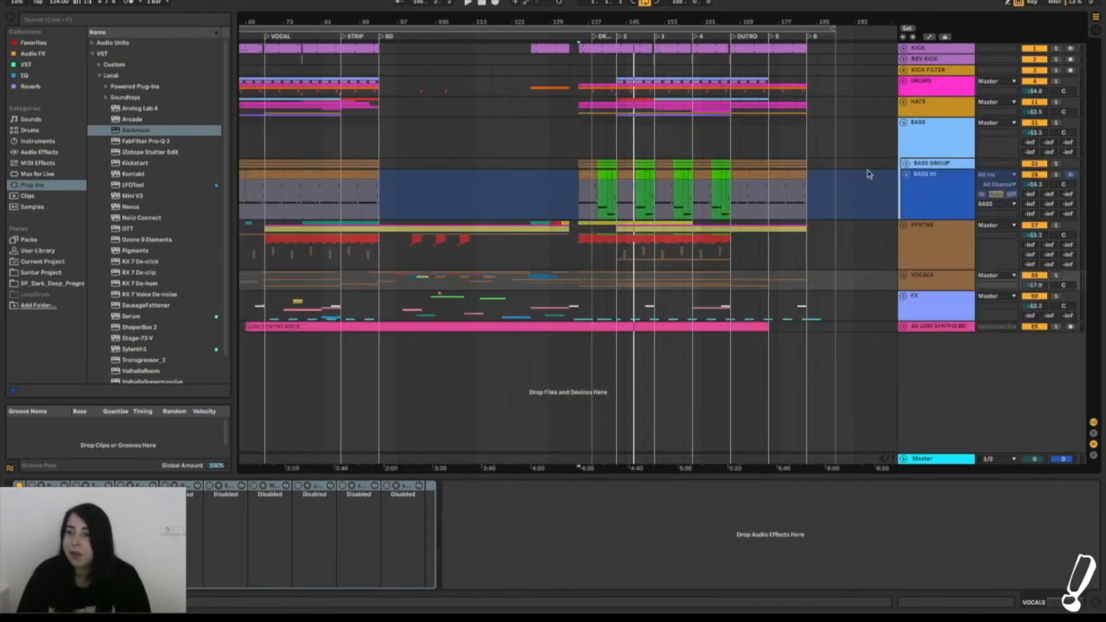
{"action": "scroll", "coordinate": [869, 175], "scroll_direction": "right", "scroll_amount": 1}
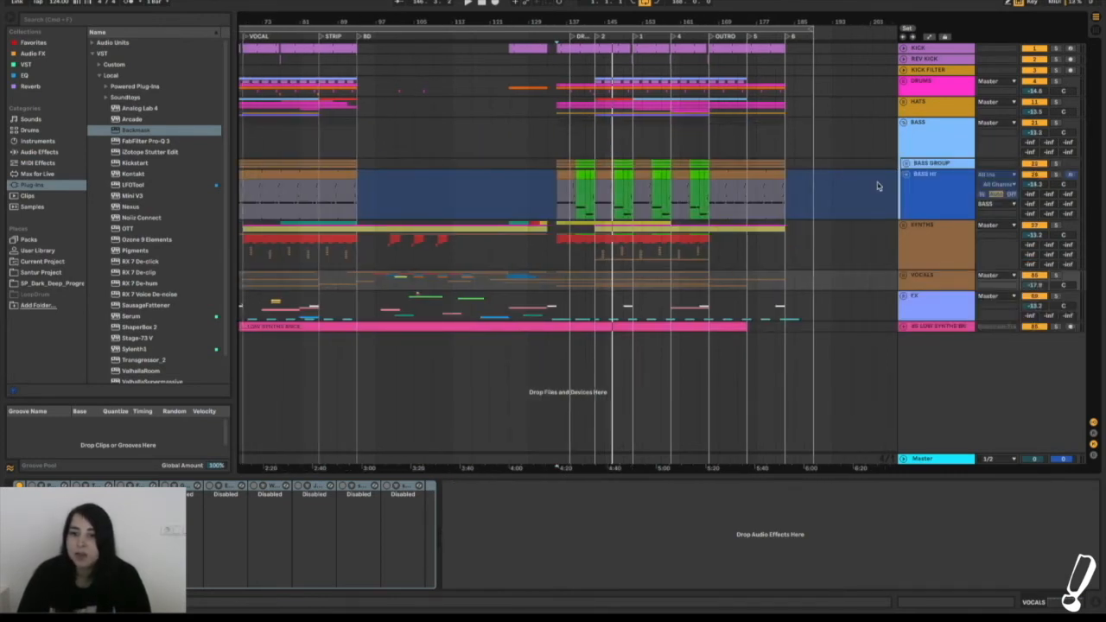
{"action": "scroll", "coordinate": [877, 186], "scroll_direction": "left", "scroll_amount": 1}
{"action": "scroll", "coordinate": [877, 185], "scroll_direction": "right", "scroll_amount": 3}
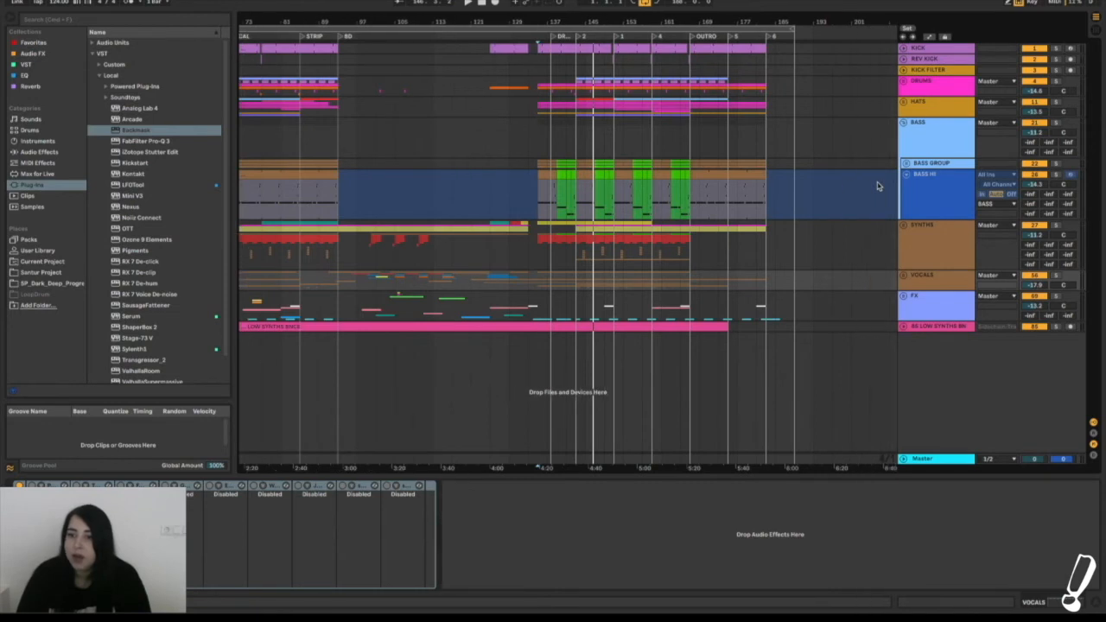
{"action": "scroll", "coordinate": [876, 186], "scroll_direction": "left", "scroll_amount": 1}
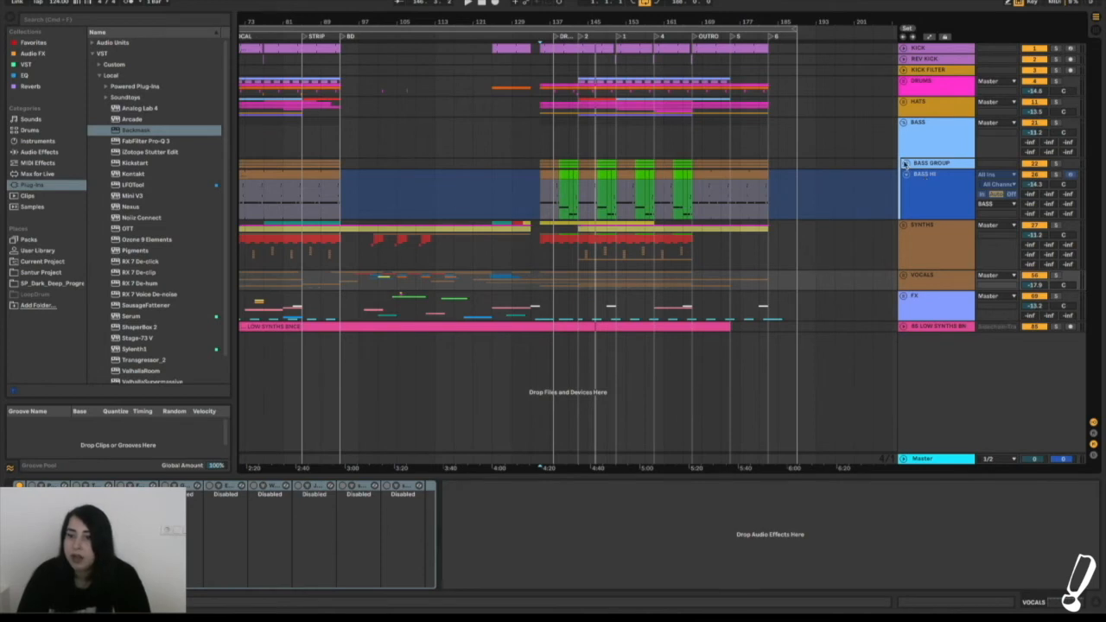
Unfold the nested BASS GROUP and examine its two Nexus layers and the Punch layer alongside BASS HI
{"action": "left_click", "coordinate": [906, 164]}
{"action": "scroll", "coordinate": [881, 201], "scroll_direction": "down", "scroll_amount": 3}
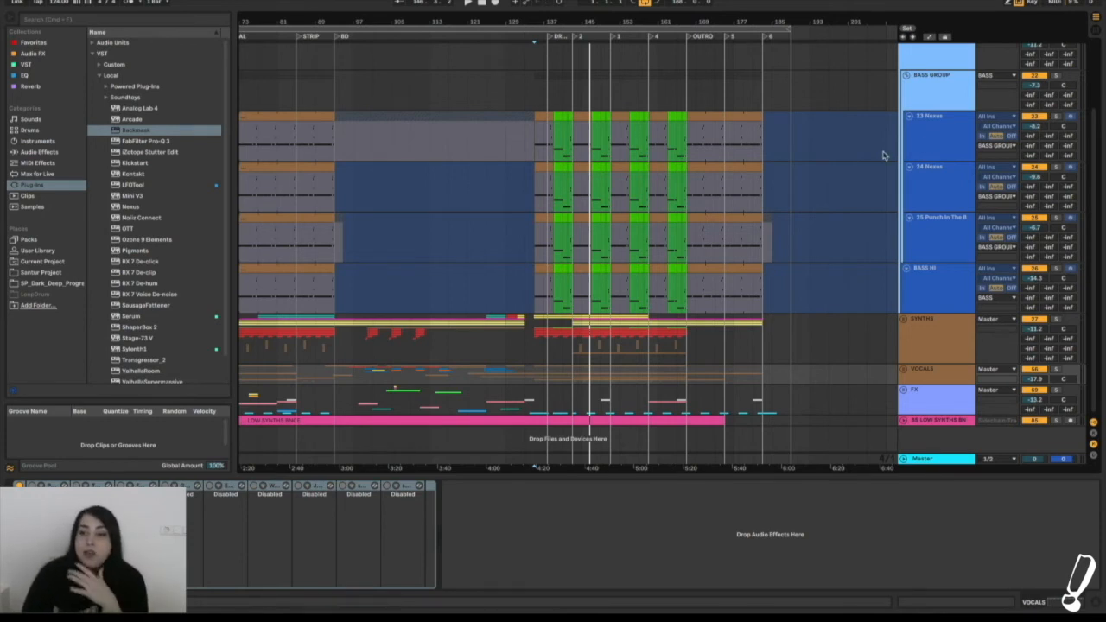
{"action": "scroll", "coordinate": [883, 152], "scroll_direction": "up", "scroll_amount": 3}
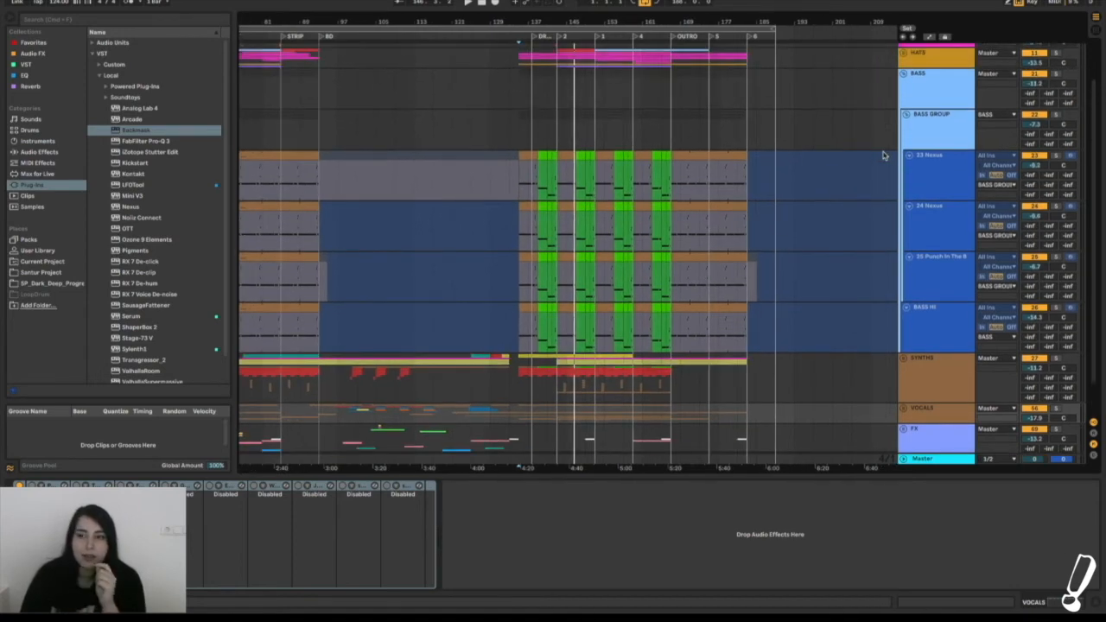
{"action": "scroll", "coordinate": [884, 155], "scroll_direction": "up", "scroll_amount": 3}
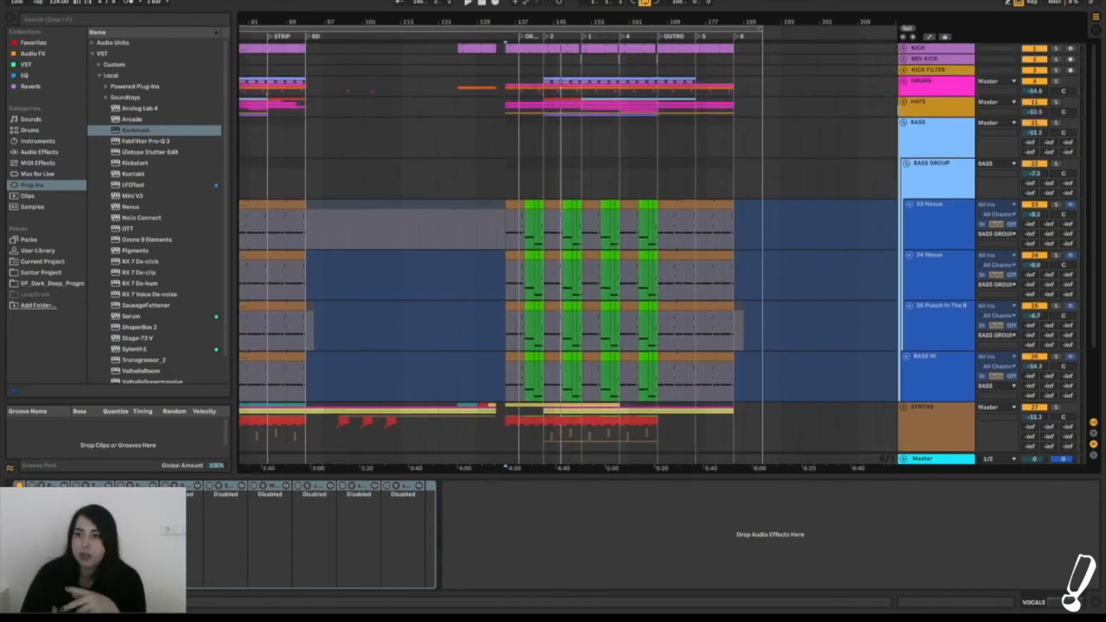
{"action": "scroll", "coordinate": [882, 155], "scroll_direction": "down", "scroll_amount": 5}
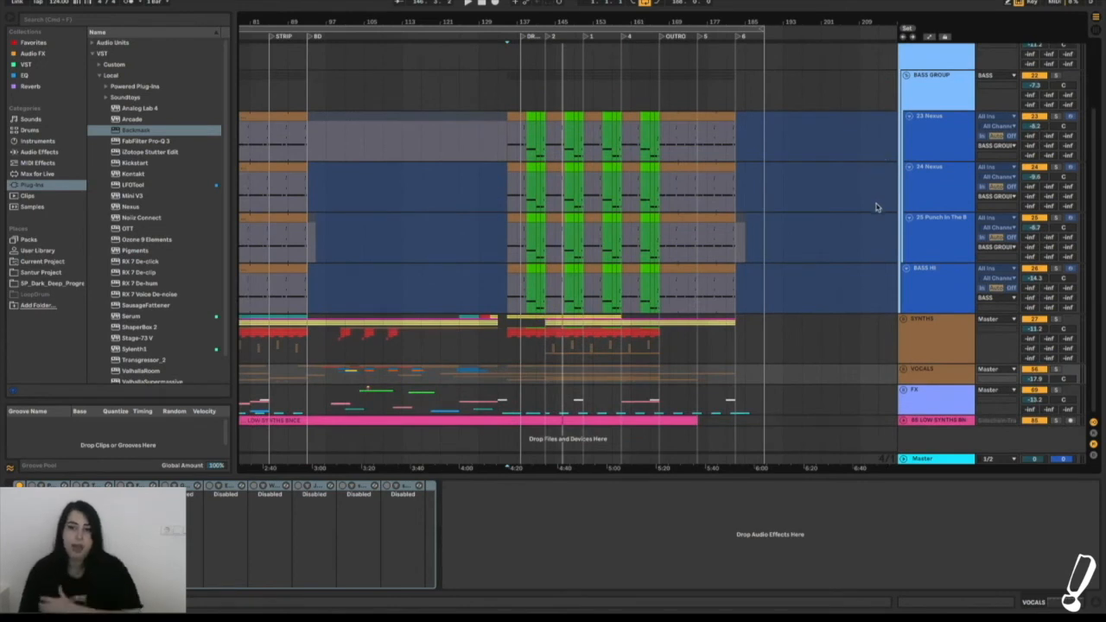
Solo BASS GROUP, play it through DROP 2, stop playback, and fold both the nested group and the BASS group
{"action": "key", "text": "space"}
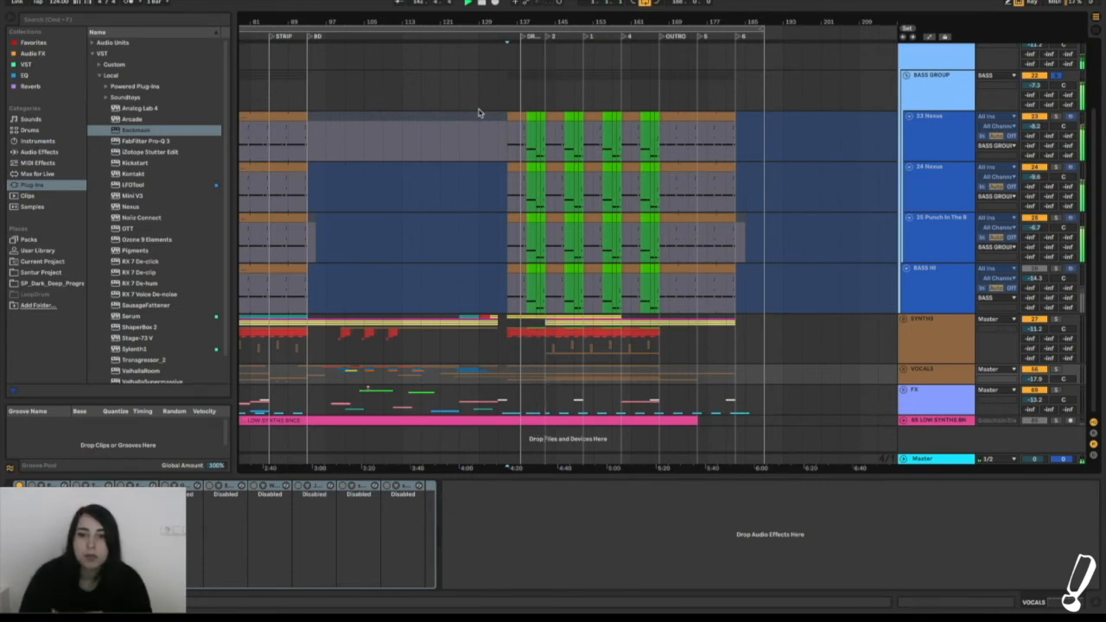
{"action": "left_click", "coordinate": [482, 5]}
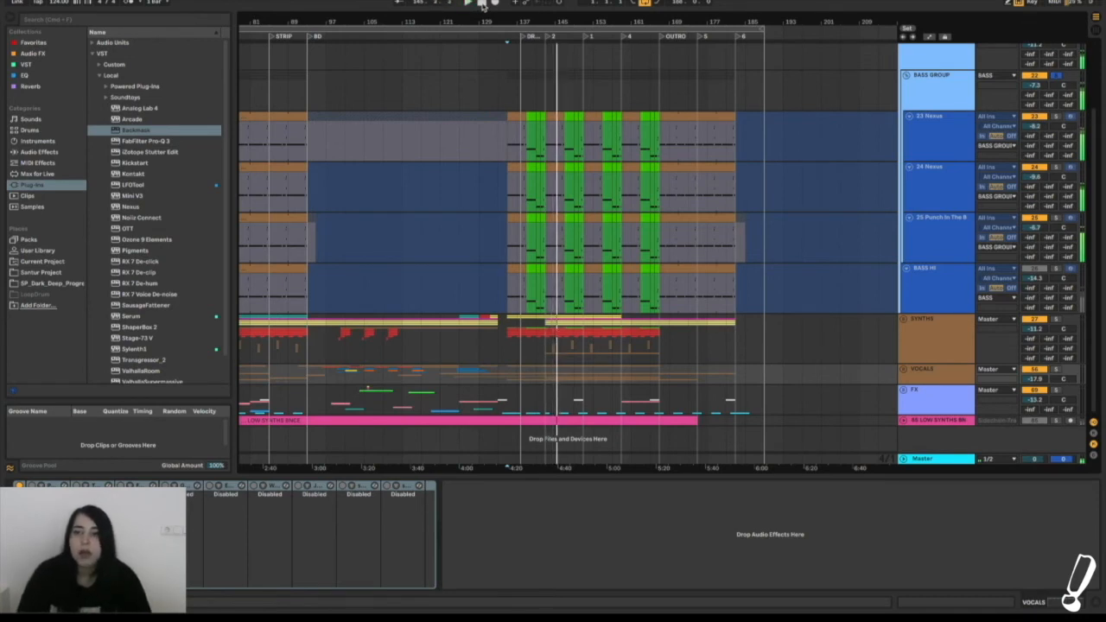
{"action": "left_click", "coordinate": [906, 76]}
{"action": "left_click", "coordinate": [903, 123]}
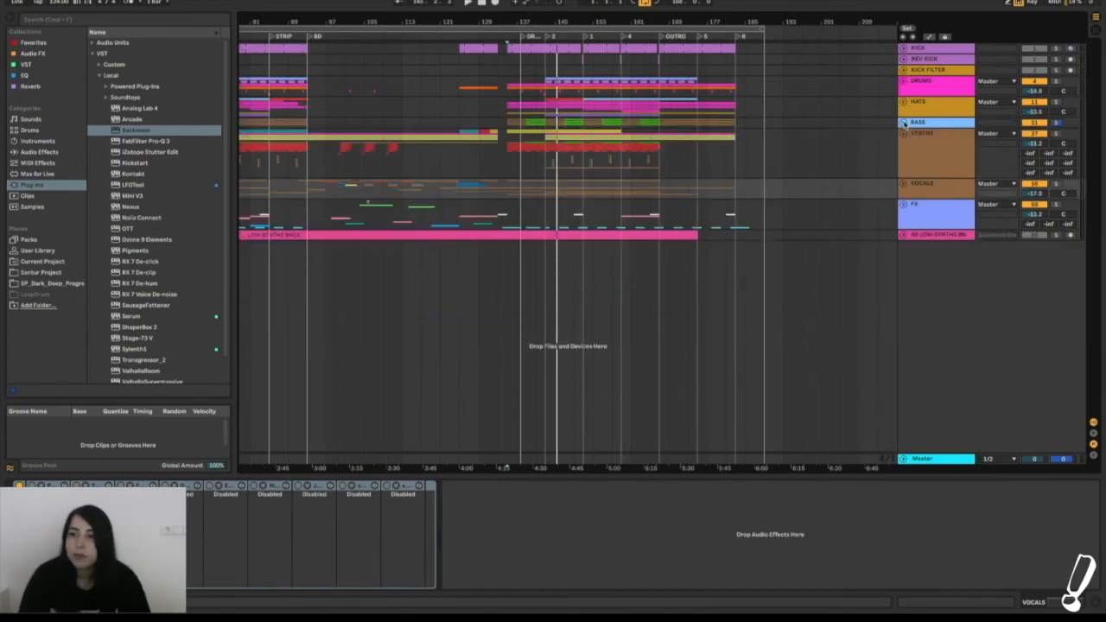
Unfold the SYNTHS group and its NEW PLUCK LEAD subgroup, and examine the clips of its two Nexus tracks
{"action": "left_click", "coordinate": [905, 134]}
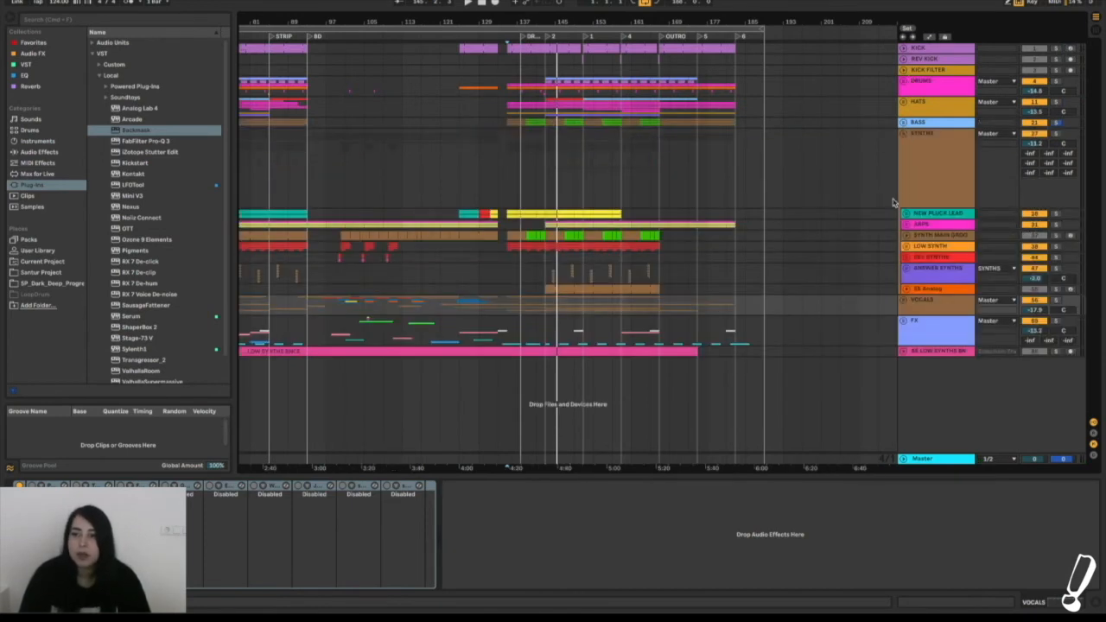
{"action": "left_click", "coordinate": [905, 214]}
{"action": "scroll", "coordinate": [876, 233], "scroll_direction": "down", "scroll_amount": 5}
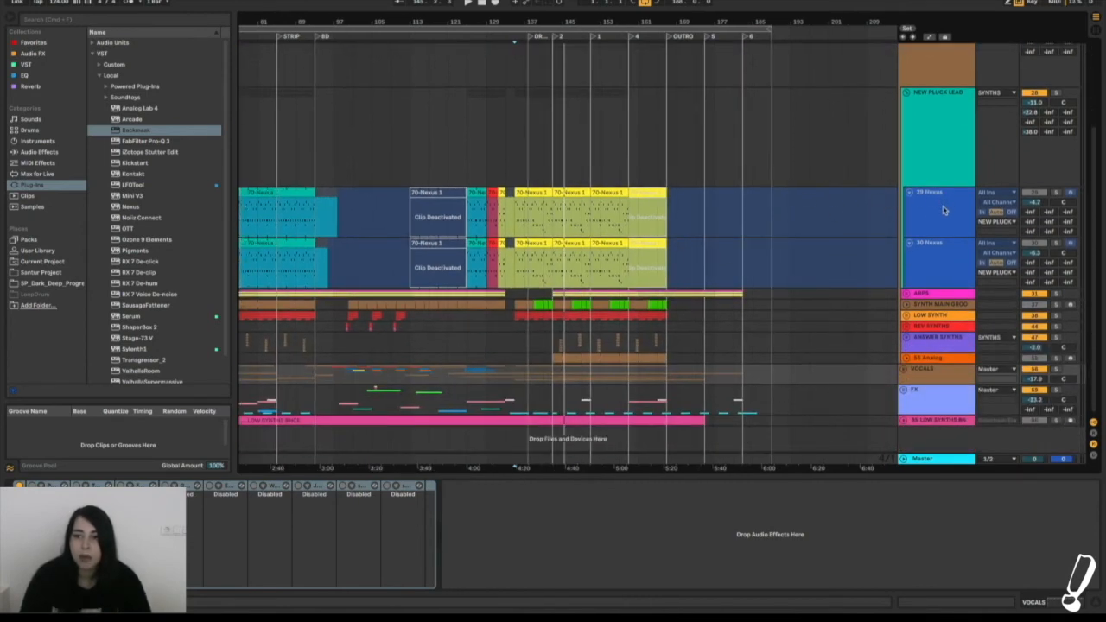
{"action": "scroll", "coordinate": [849, 245], "scroll_direction": "left", "scroll_amount": 1}
{"action": "scroll", "coordinate": [849, 245], "scroll_direction": "right", "scroll_amount": 1}
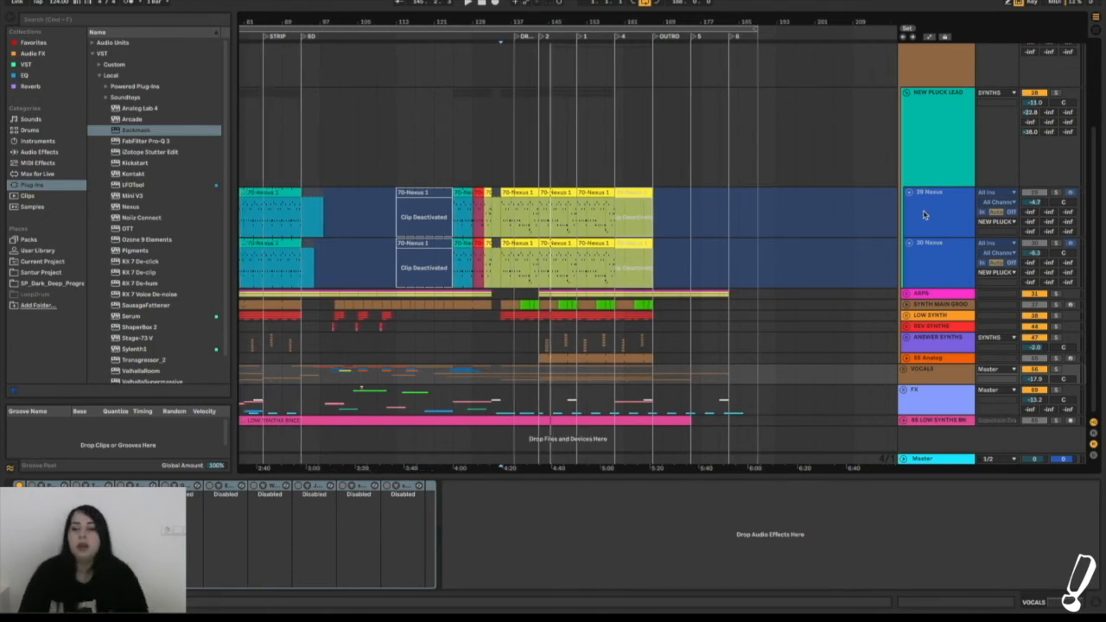
{"action": "scroll", "coordinate": [867, 230], "scroll_direction": "left", "scroll_amount": 1}
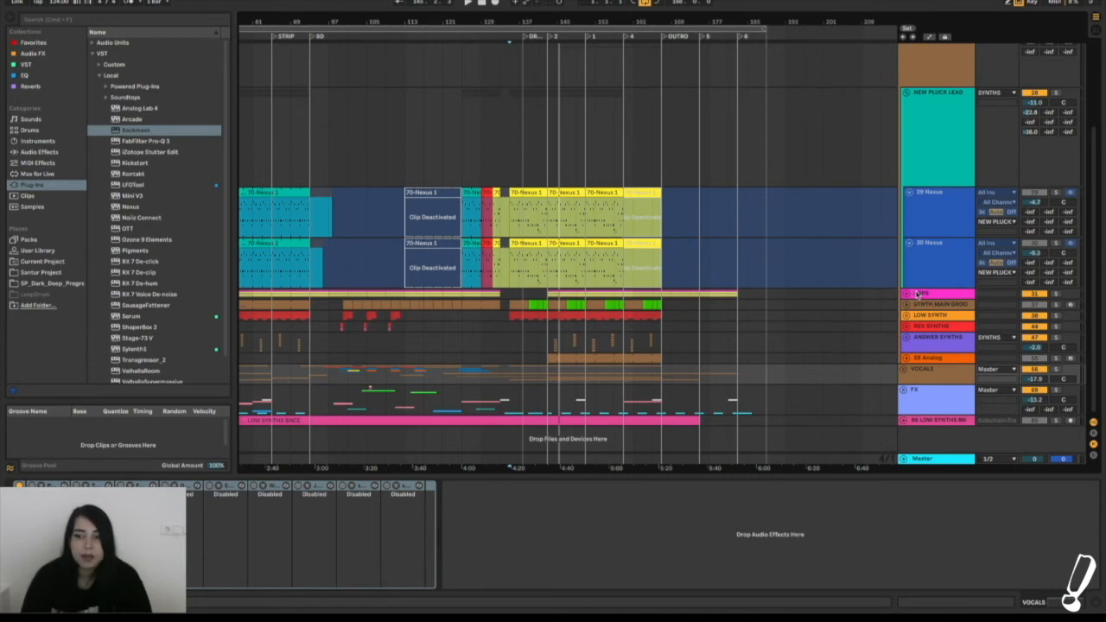
Display the NEW PLUCK LEAD group's device chain and view its lead section around DROP 2
{"action": "left_click", "coordinate": [929, 99]}
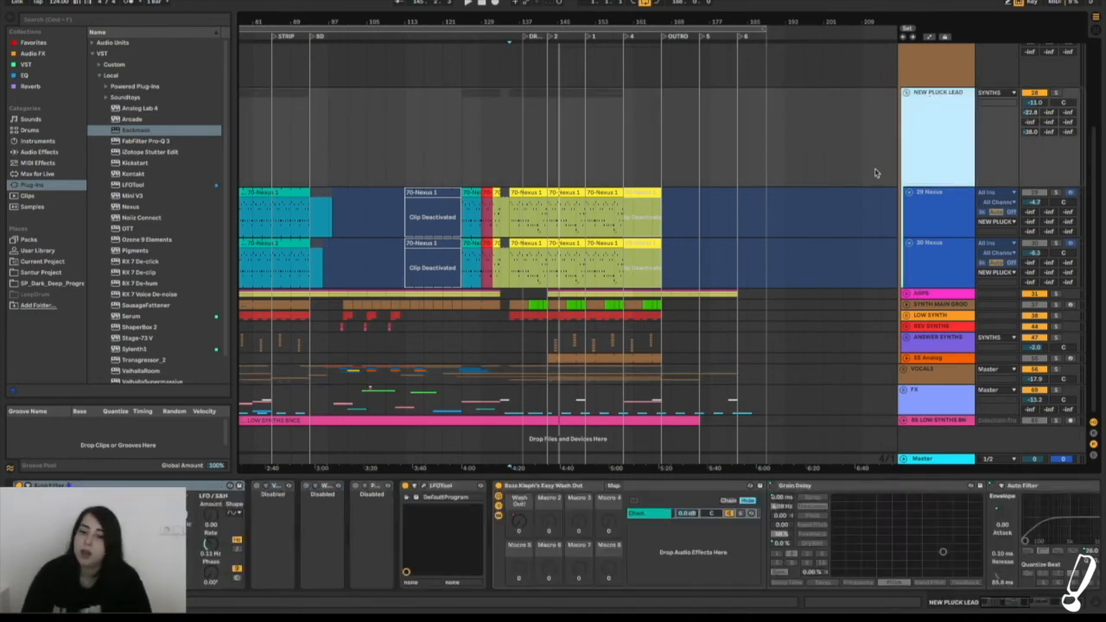
{"action": "scroll", "coordinate": [854, 207], "scroll_direction": "left", "scroll_amount": 1}
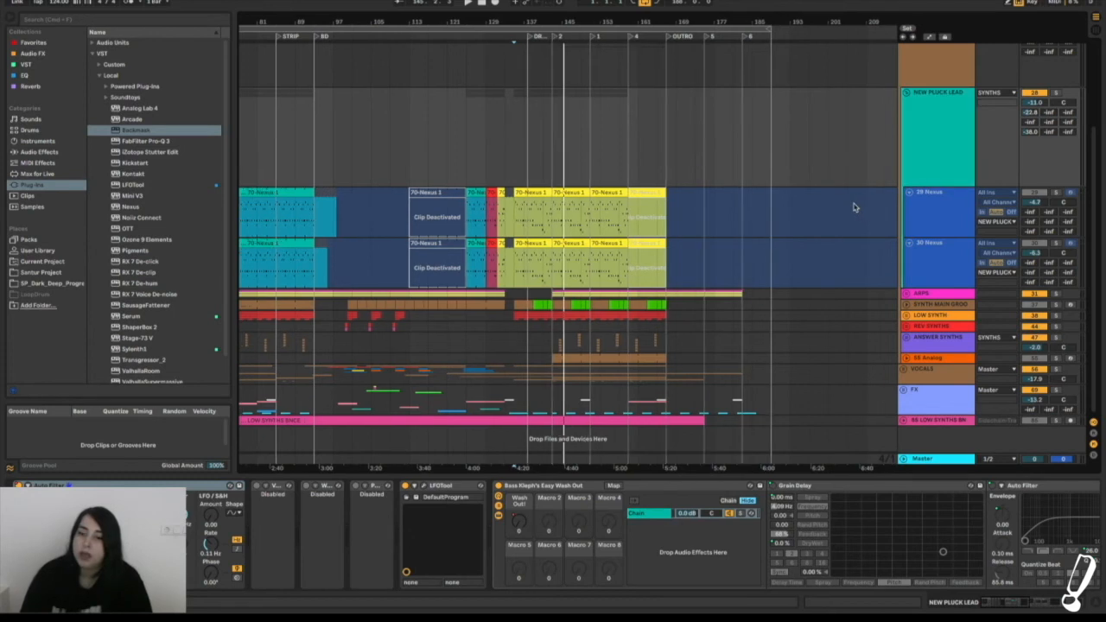
{"action": "scroll", "coordinate": [876, 269], "scroll_direction": "left", "scroll_amount": 1}
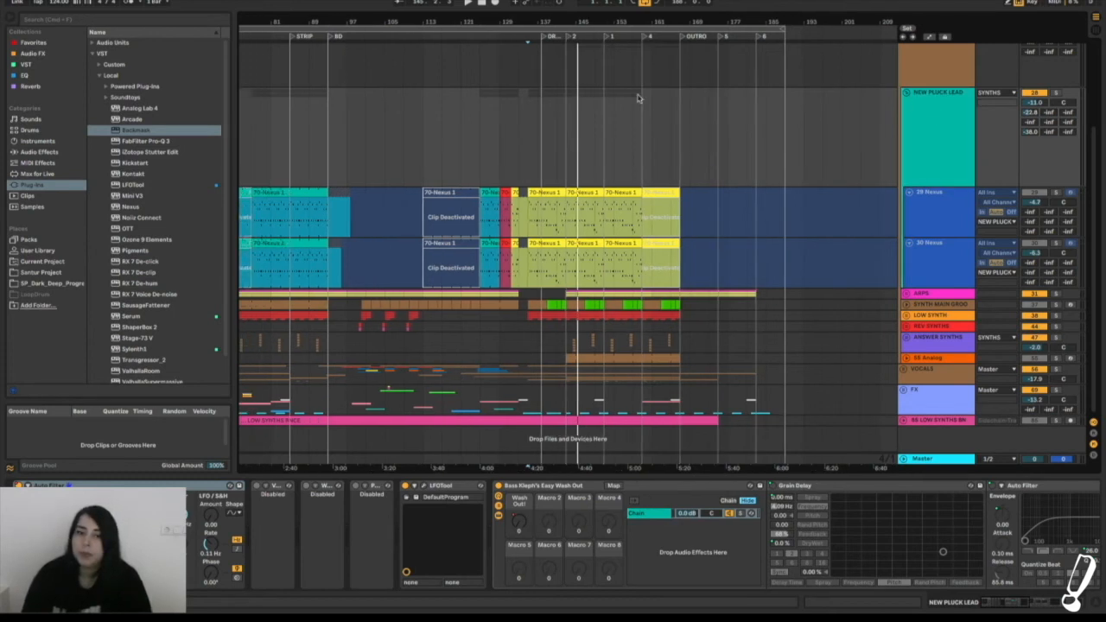
Solo the NEW PLUCK LEAD group, play it from just before DROP 2, and fold the group
{"action": "left_click", "coordinate": [1052, 93]}
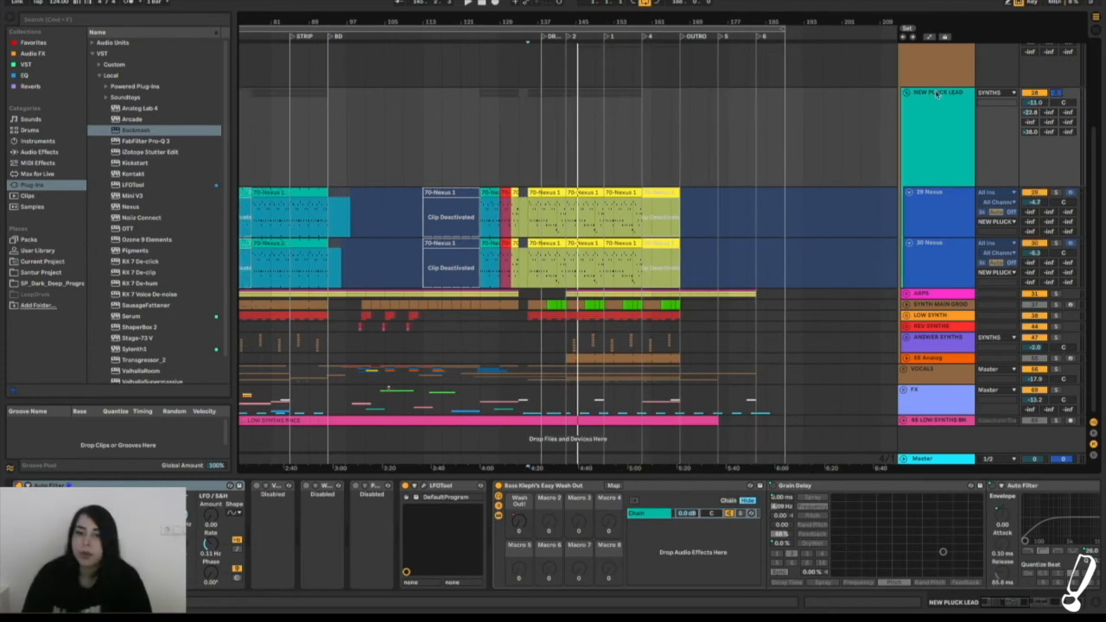
{"action": "left_click", "coordinate": [524, 35]}
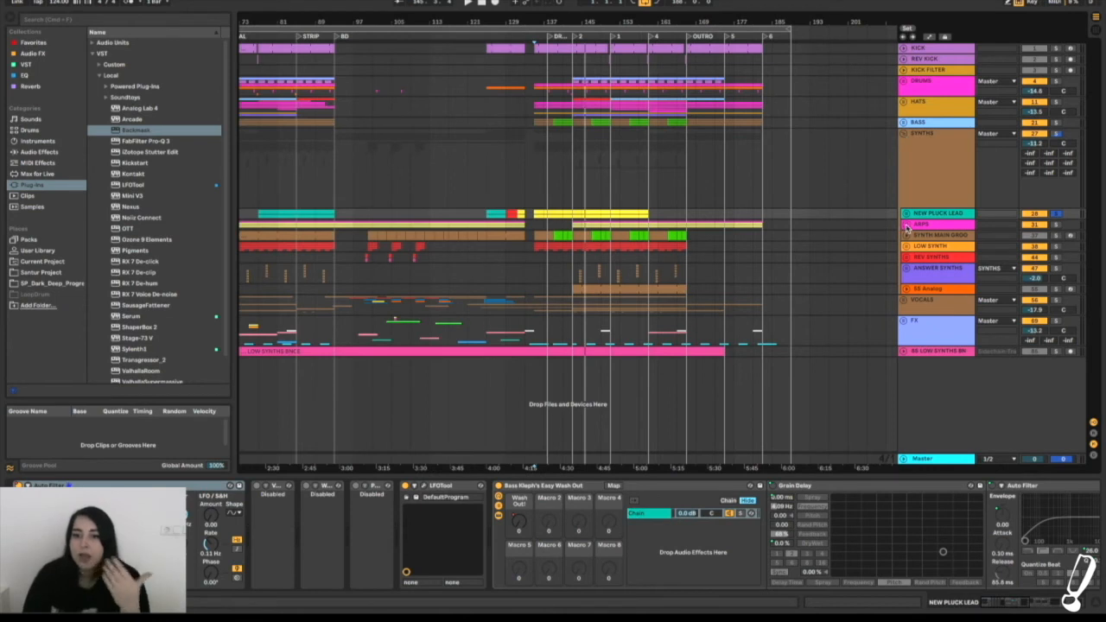
Unfold the ARPS group, audition it soloed from locator 2, then unsolo and fold it
{"action": "left_click", "coordinate": [906, 226]}
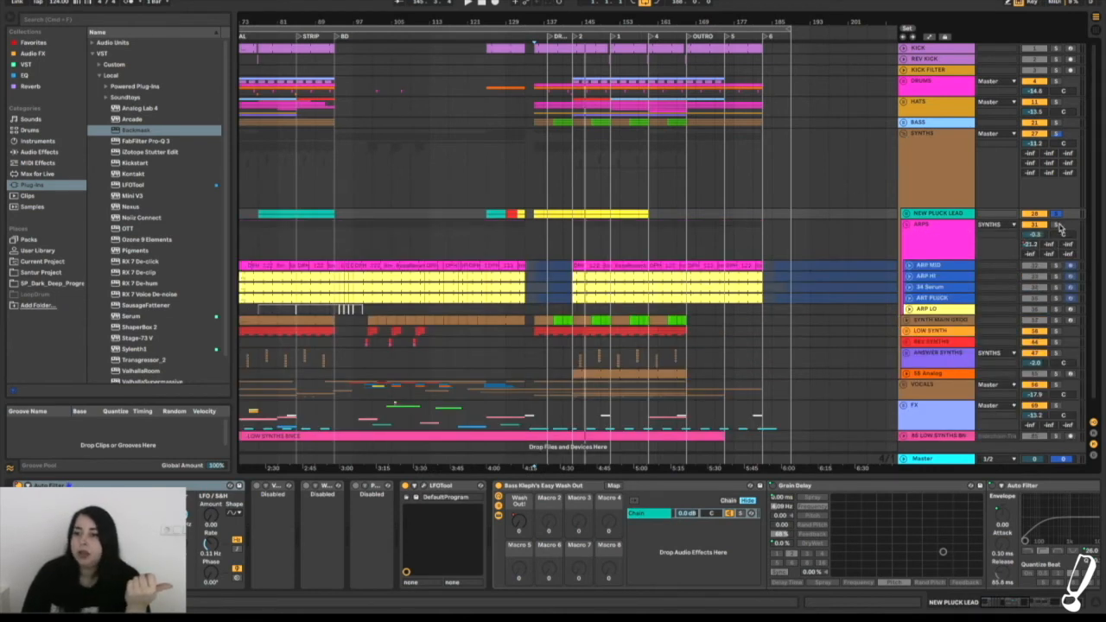
{"action": "left_click", "coordinate": [1056, 226]}
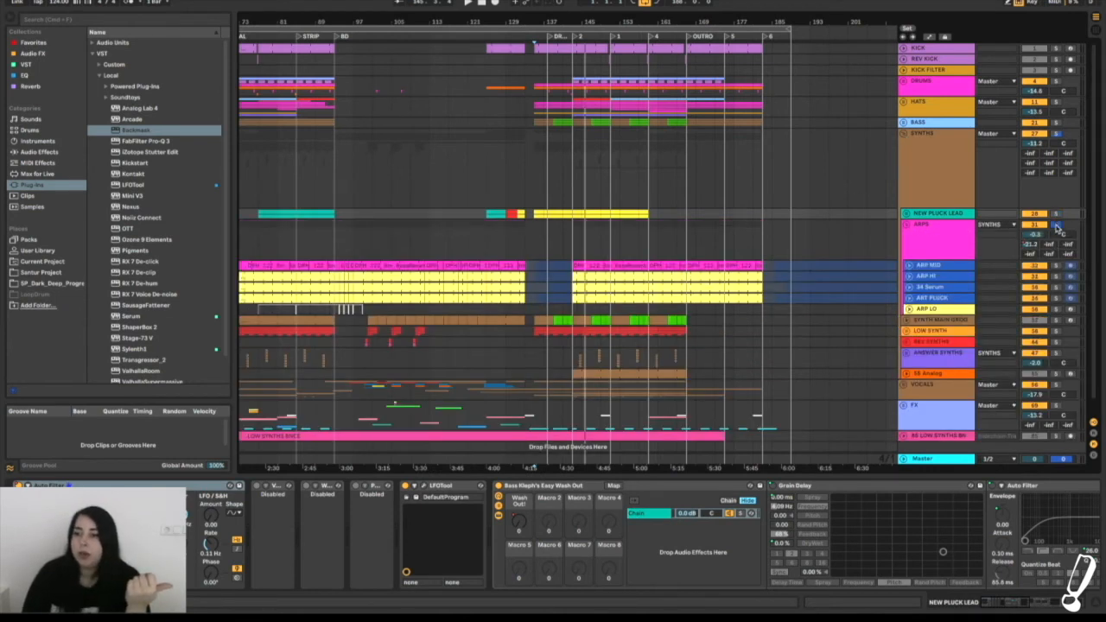
{"action": "left_click", "coordinate": [572, 39]}
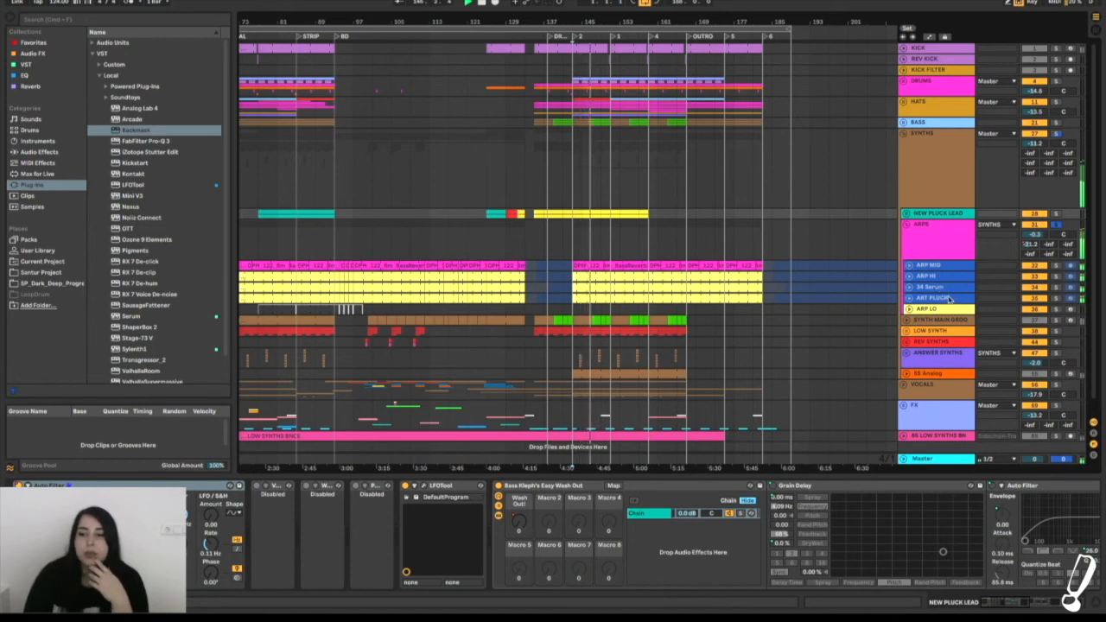
{"action": "left_click", "coordinate": [1055, 226]}
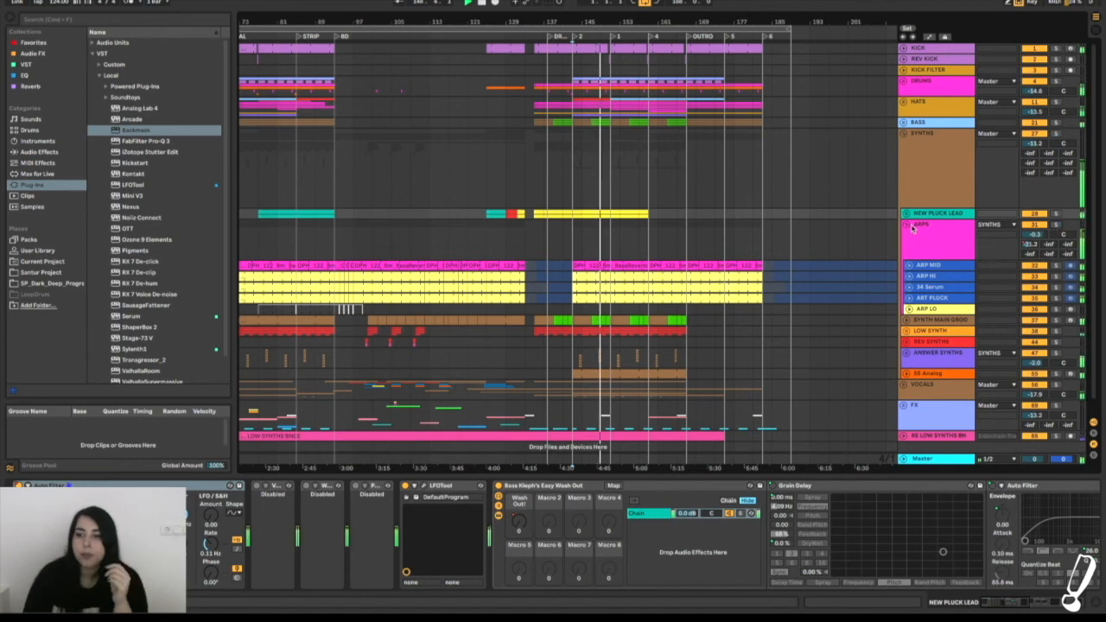
{"action": "left_click", "coordinate": [907, 226]}
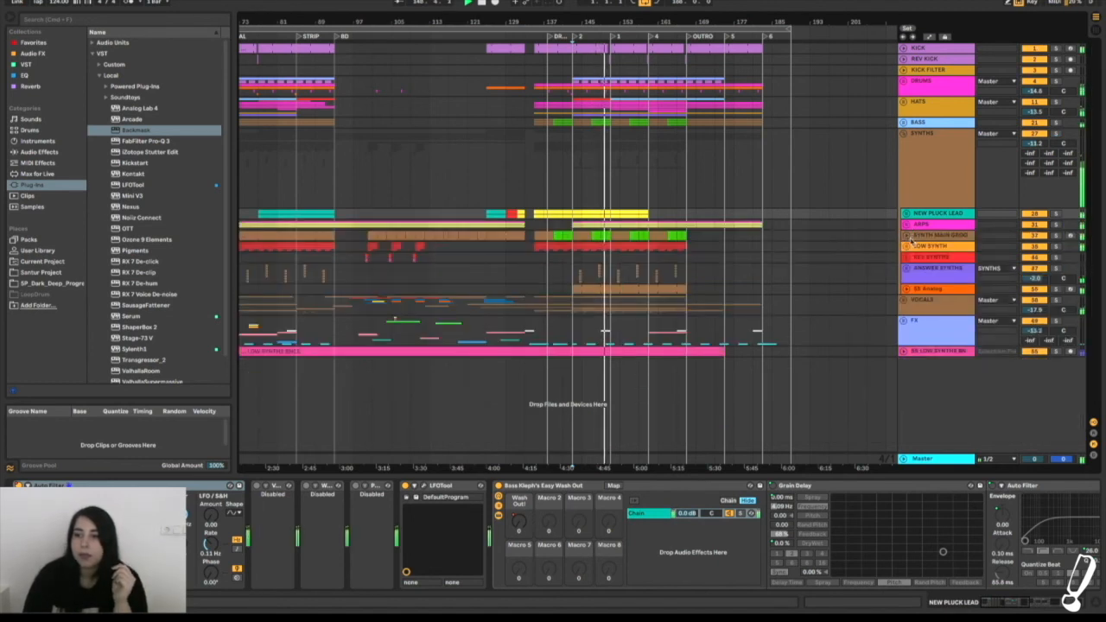
Unfold the SYNTH MAIN GROO track to view its clips, fold it again, and stop playback
{"action": "left_click", "coordinate": [906, 236]}
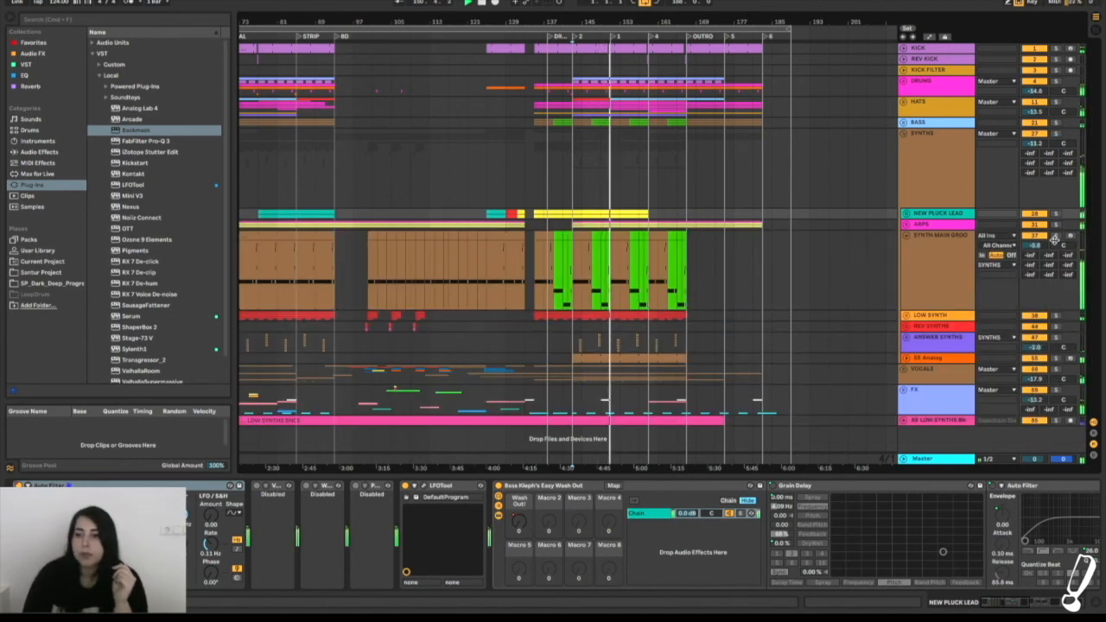
{"action": "left_click", "coordinate": [906, 236]}
{"action": "left_click", "coordinate": [482, 4]}
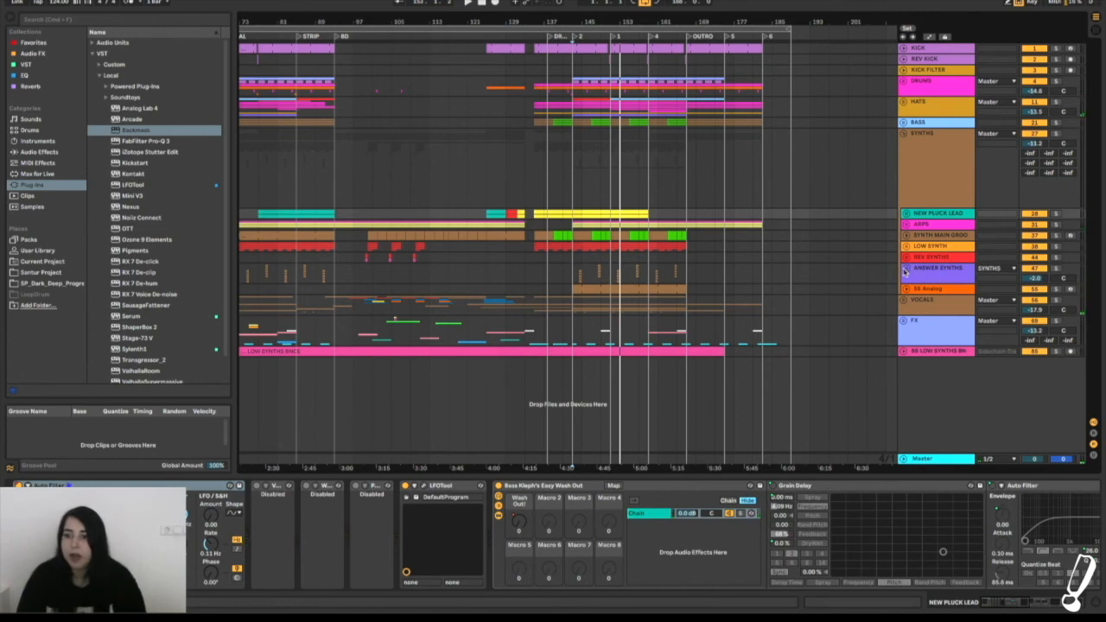
Unfold and solo the ANSWER SYNTHS group, and play its layers from locator 2
{"action": "left_click", "coordinate": [906, 272]}
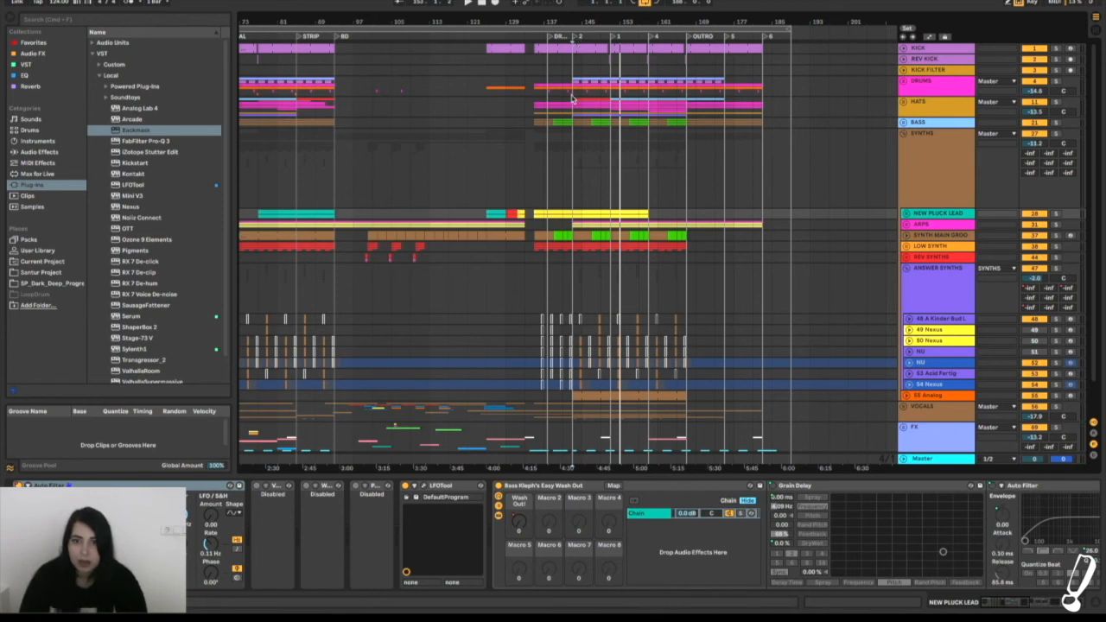
{"action": "scroll", "coordinate": [571, 98], "scroll_direction": "up", "scroll_amount": 4, "text": "ctrl"}
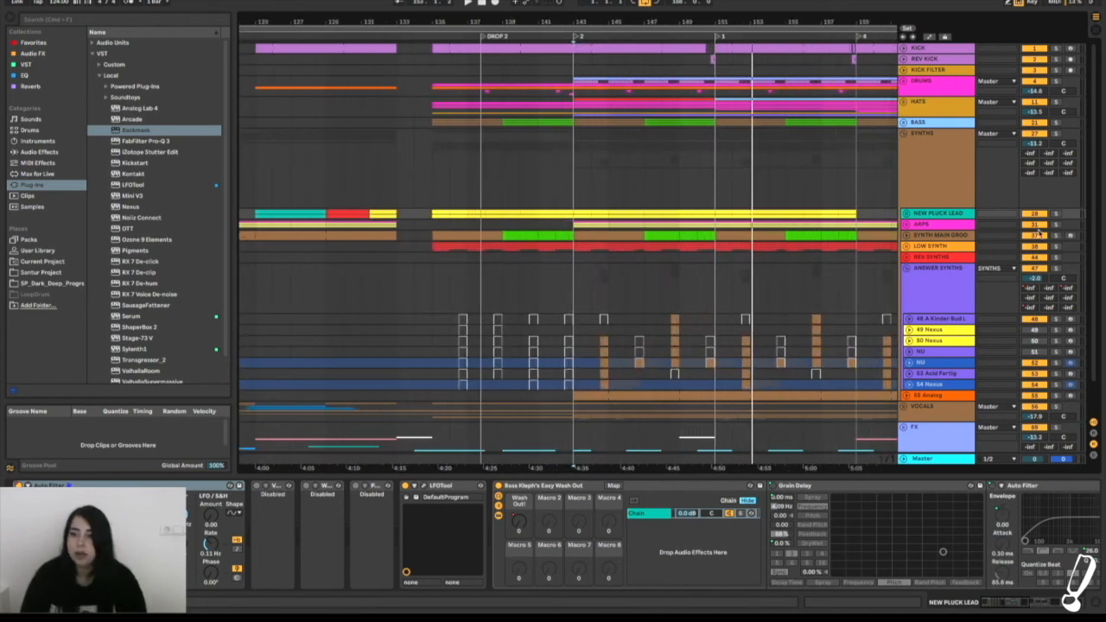
{"action": "left_click", "coordinate": [1056, 267]}
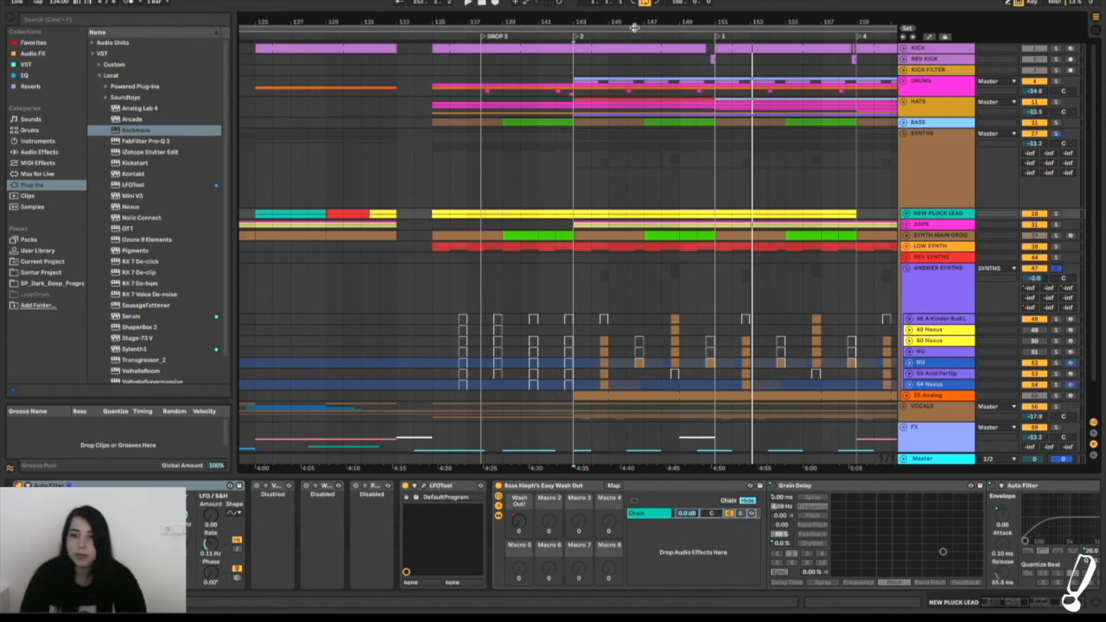
{"action": "left_click", "coordinate": [583, 37]}
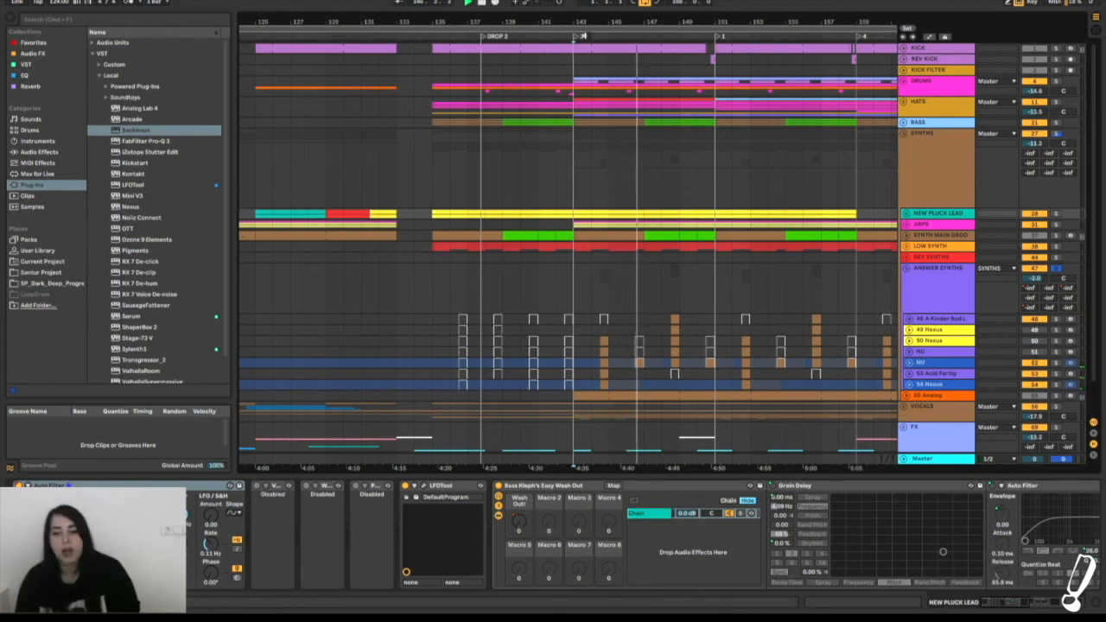
{"action": "left_click", "coordinate": [583, 36]}
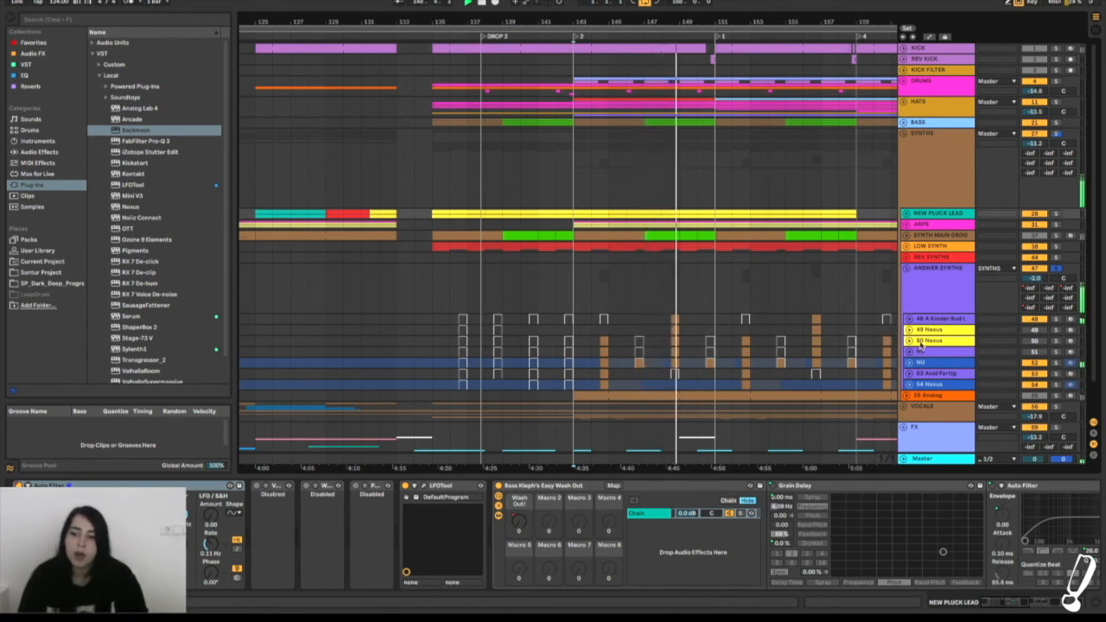
Examine the ANSWER SYNTHS layers after DROP 2, stop playback, and fold the group
{"action": "scroll", "coordinate": [743, 347], "scroll_direction": "down", "scroll_amount": 2}
{"action": "scroll", "coordinate": [740, 346], "scroll_direction": "right", "scroll_amount": 1}
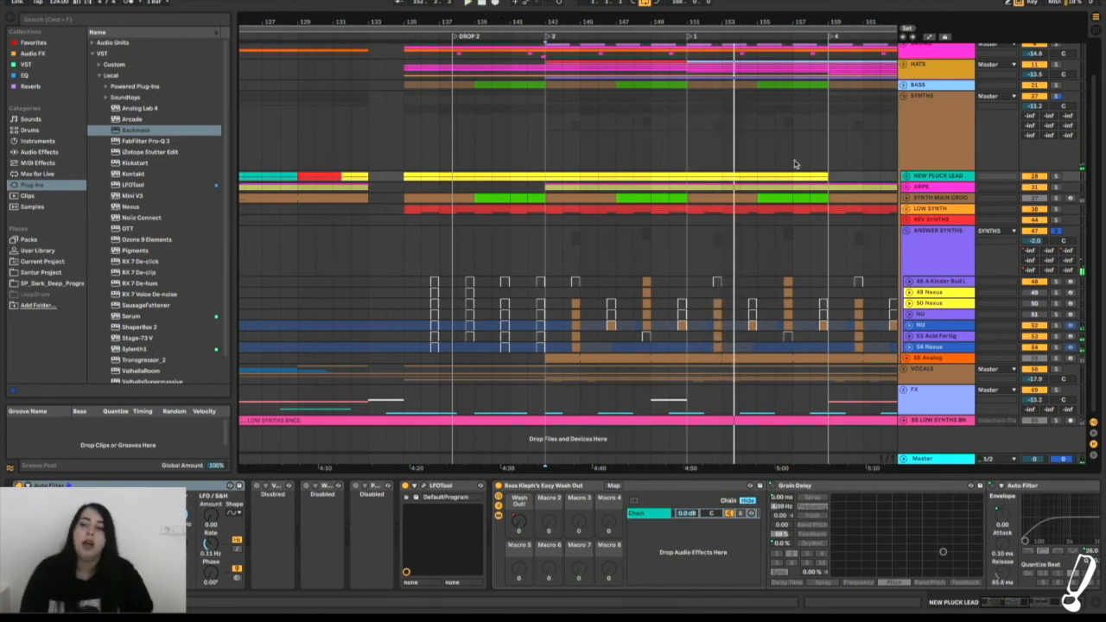
{"action": "left_click", "coordinate": [906, 232]}
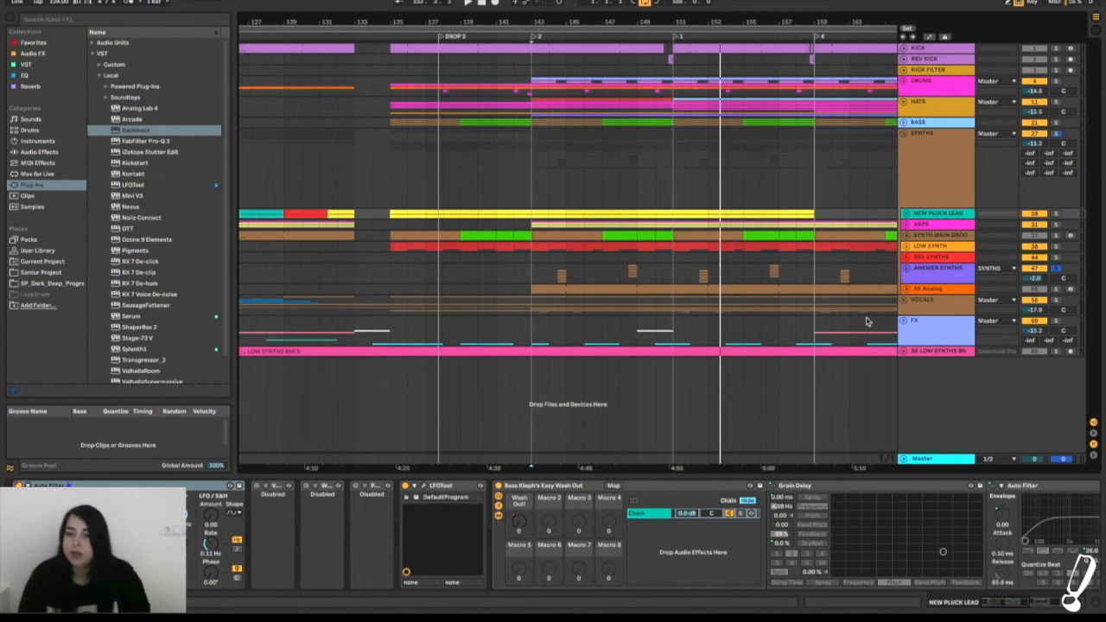
Unfold the FX group and examine how its uplifter, reverse and FX clips are placed across the arrangement
{"action": "left_click", "coordinate": [902, 322]}
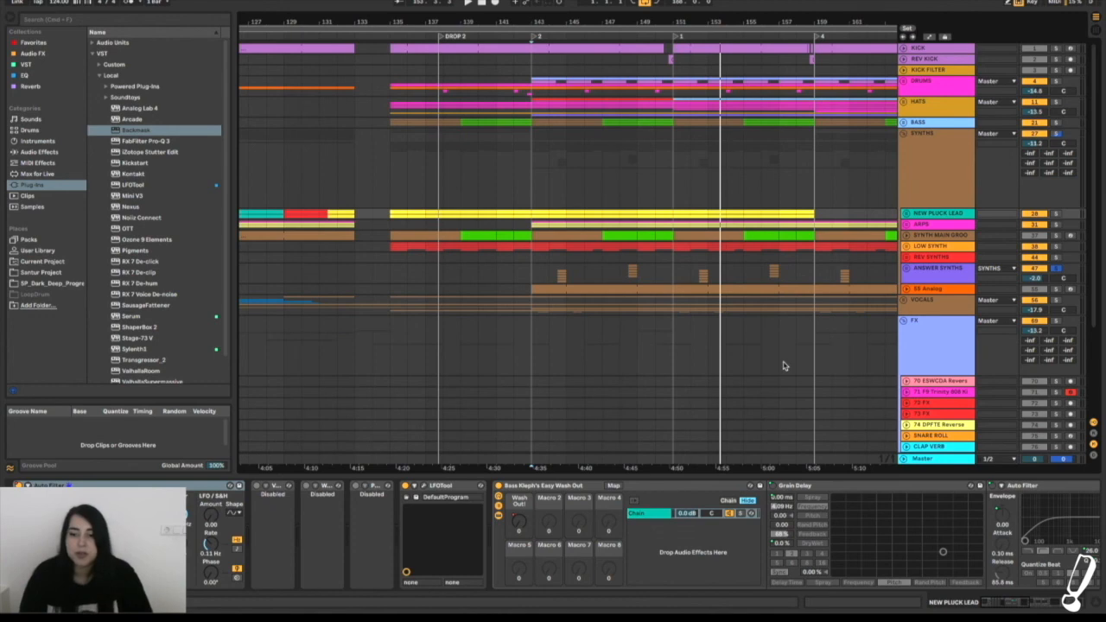
{"action": "scroll", "coordinate": [782, 365], "scroll_direction": "down", "scroll_amount": 5}
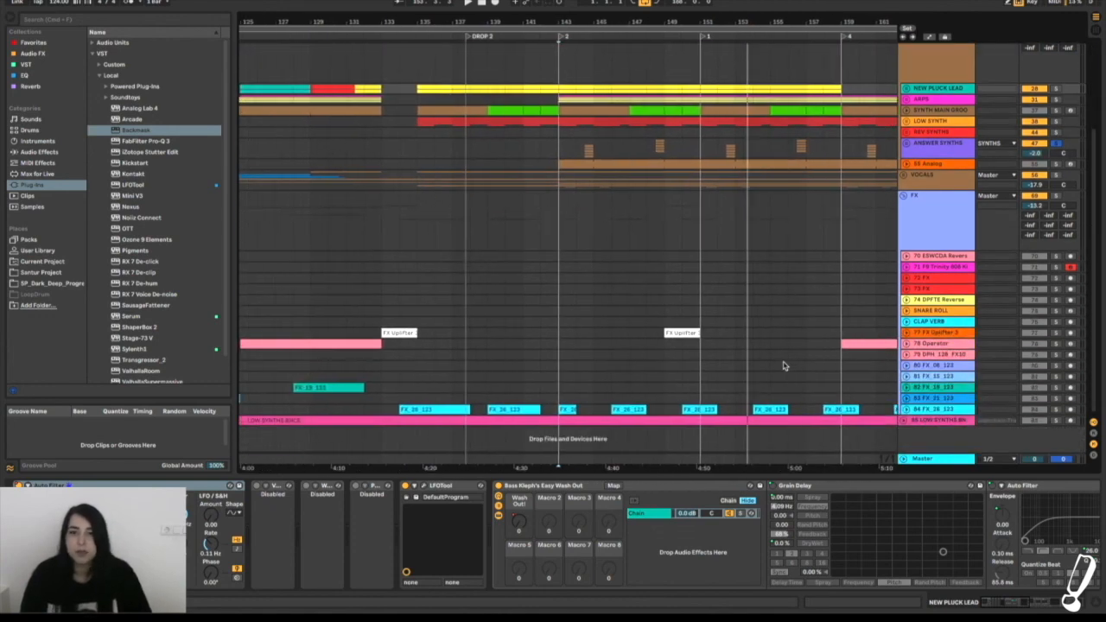
{"action": "scroll", "coordinate": [783, 366], "scroll_direction": "down", "scroll_amount": 5}
{"action": "scroll", "coordinate": [777, 369], "scroll_direction": "down", "scroll_amount": 4}
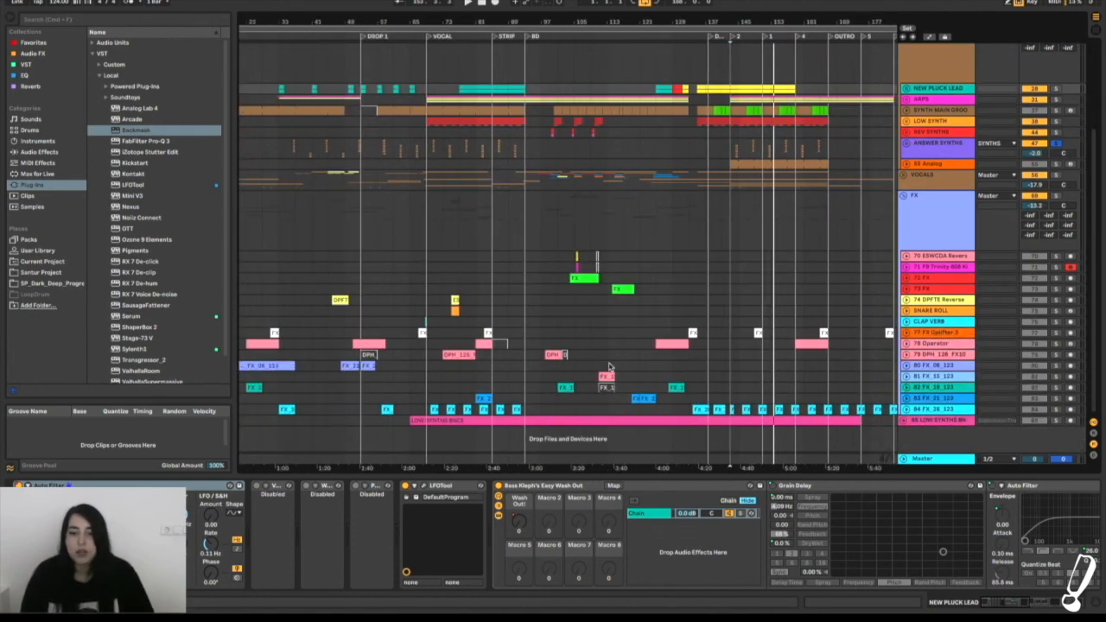
{"action": "scroll", "coordinate": [608, 368], "scroll_direction": "left", "scroll_amount": 3}
{"action": "scroll", "coordinate": [608, 367], "scroll_direction": "right", "scroll_amount": 3}
{"action": "scroll", "coordinate": [608, 367], "scroll_direction": "up", "scroll_amount": 1}
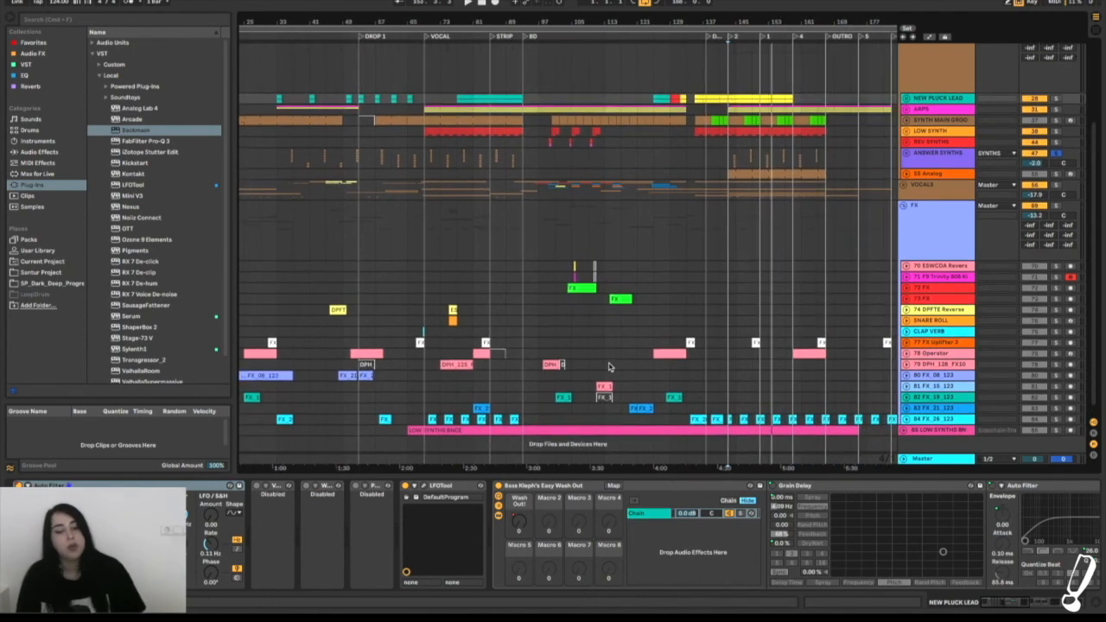
{"action": "scroll", "coordinate": [609, 367], "scroll_direction": "right", "scroll_amount": 3}
{"action": "scroll", "coordinate": [608, 367], "scroll_direction": "down", "scroll_amount": 1}
{"action": "scroll", "coordinate": [608, 367], "scroll_direction": "left", "scroll_amount": 3}
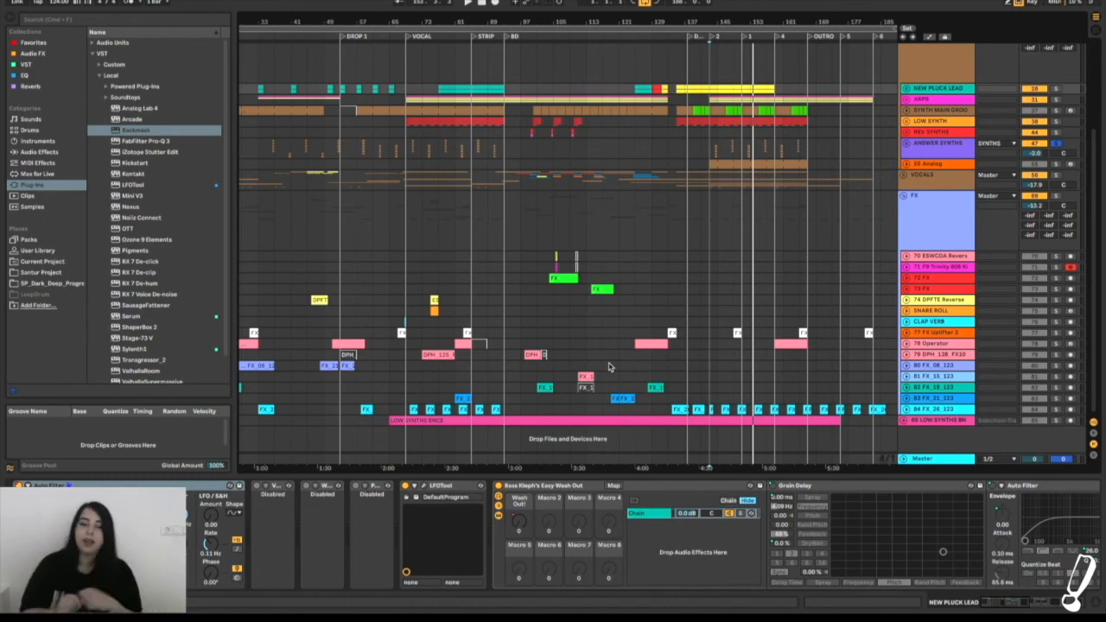
Fold the FX group and bring the overall arrangement from DROP 1 to OUTRO back into view
{"action": "scroll", "coordinate": [608, 367], "scroll_direction": "up", "scroll_amount": 5}
{"action": "scroll", "coordinate": [608, 367], "scroll_direction": "left", "scroll_amount": 2}
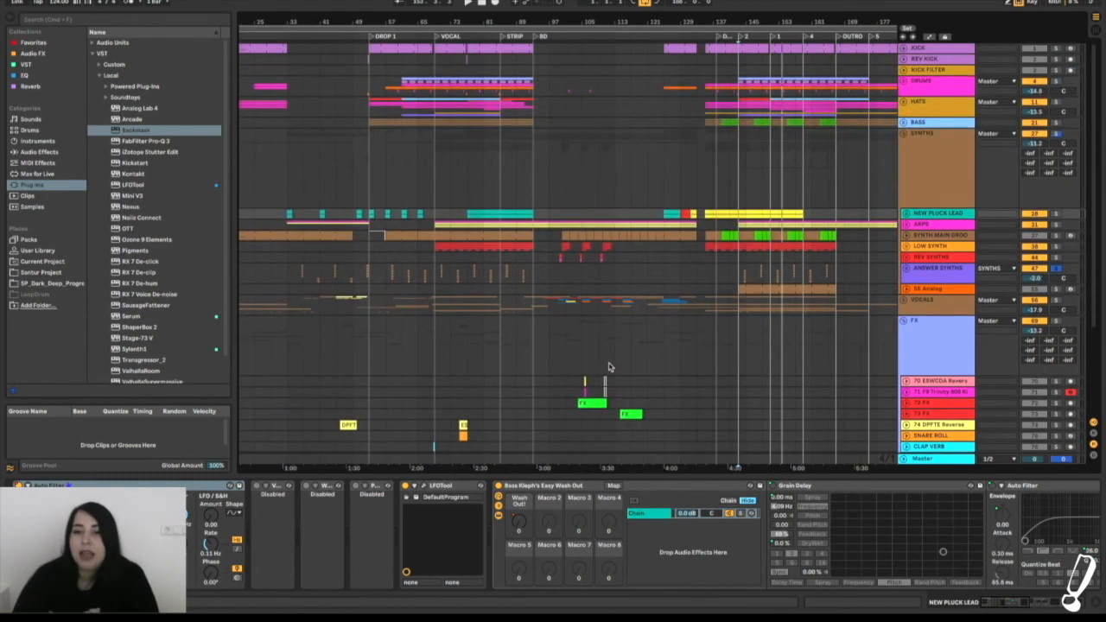
{"action": "left_click", "coordinate": [904, 320]}
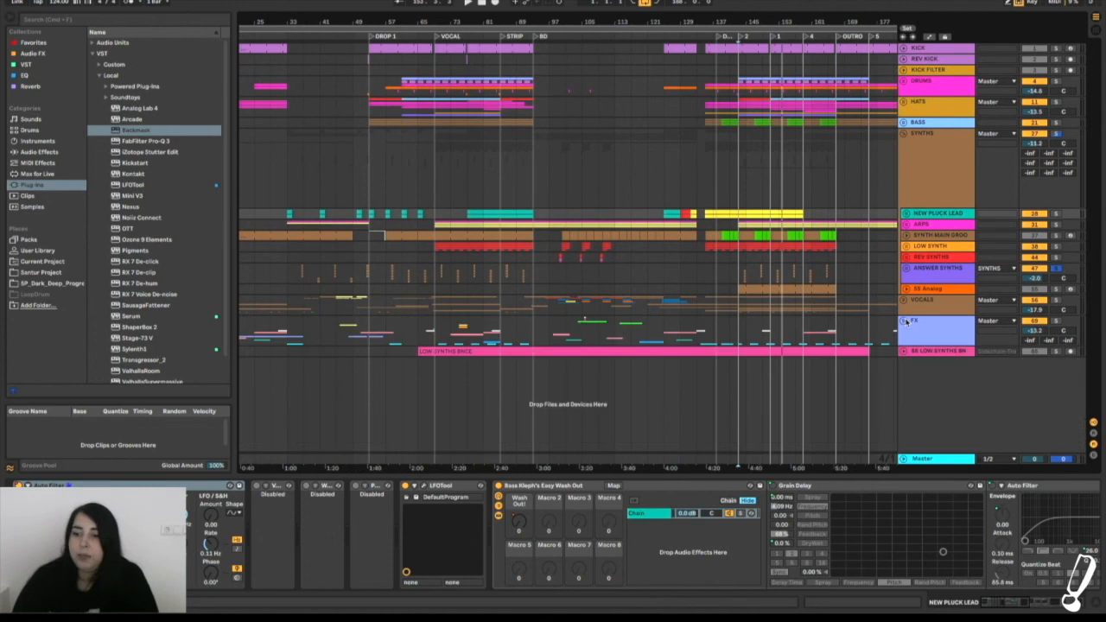
{"action": "scroll", "coordinate": [627, 326], "scroll_direction": "right", "scroll_amount": 1}
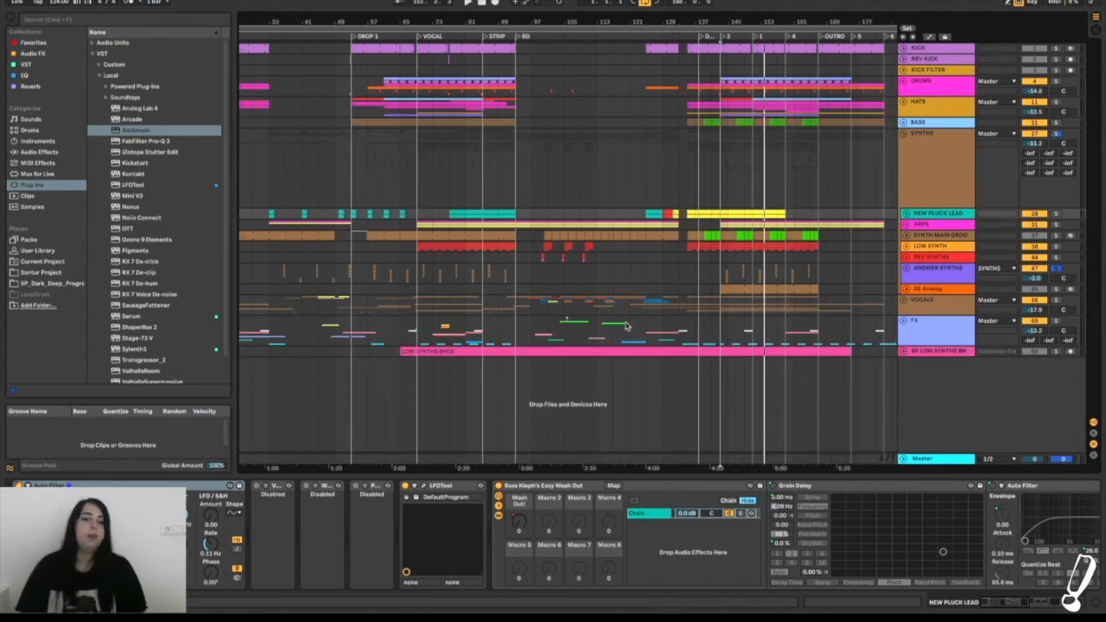